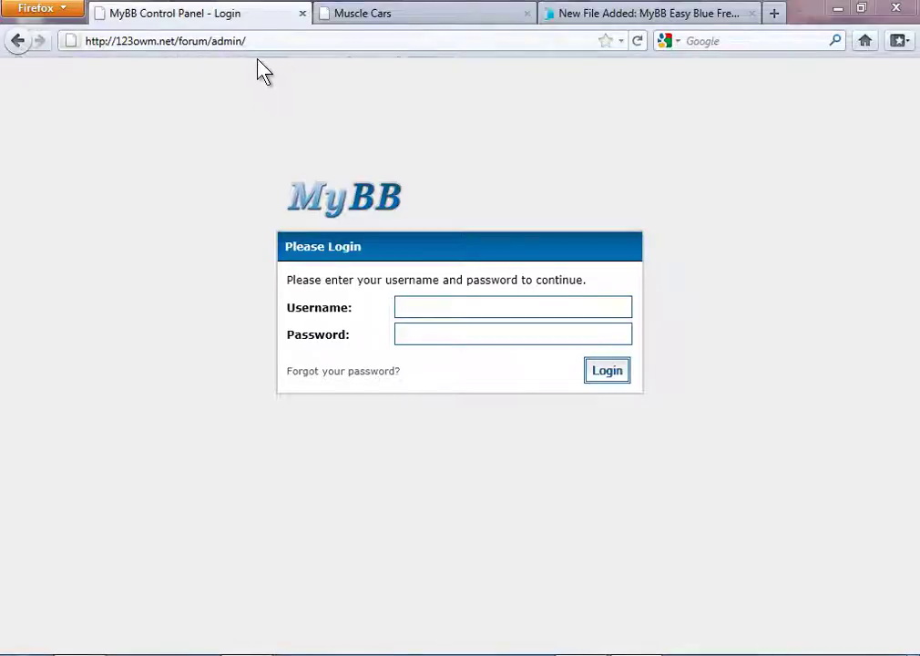
Enter the username 'admin' and the account password into the admin control panel login form.
{"action": "left_click", "coordinate": [515, 304]}
{"action": "type", "text": "admin"}
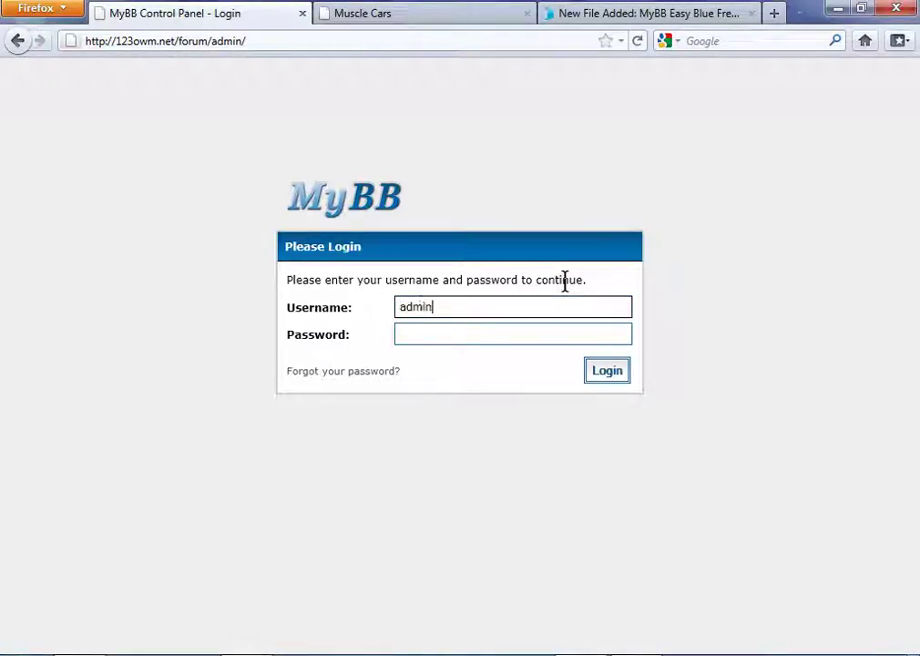
{"action": "key", "text": "Tab"}
{"action": "type", "text": "****"}
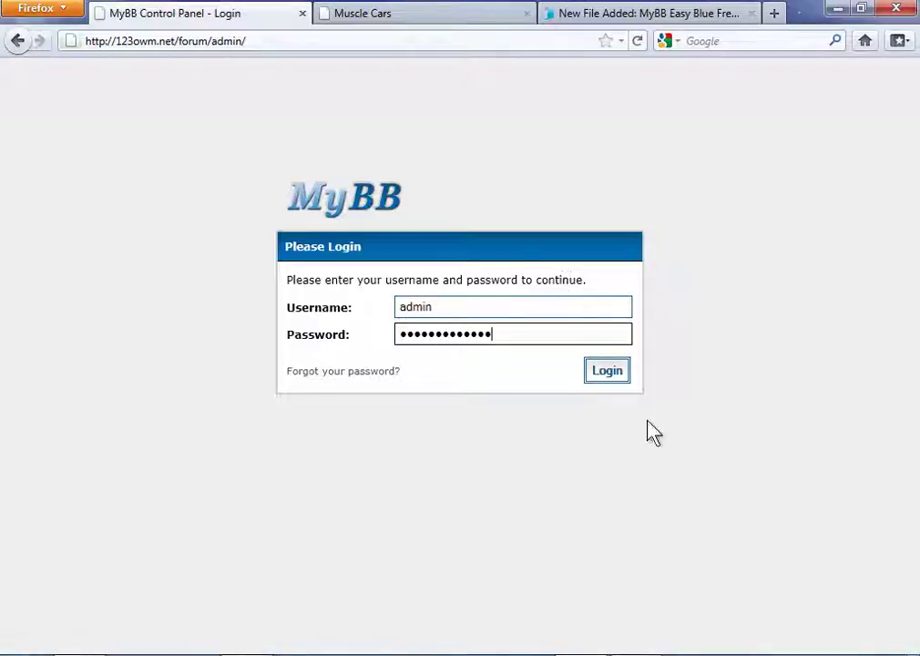
Log in, dismiss the remember-password prompt, and go to Templates & Style > Import a Theme.
{"action": "left_click", "coordinate": [610, 374]}
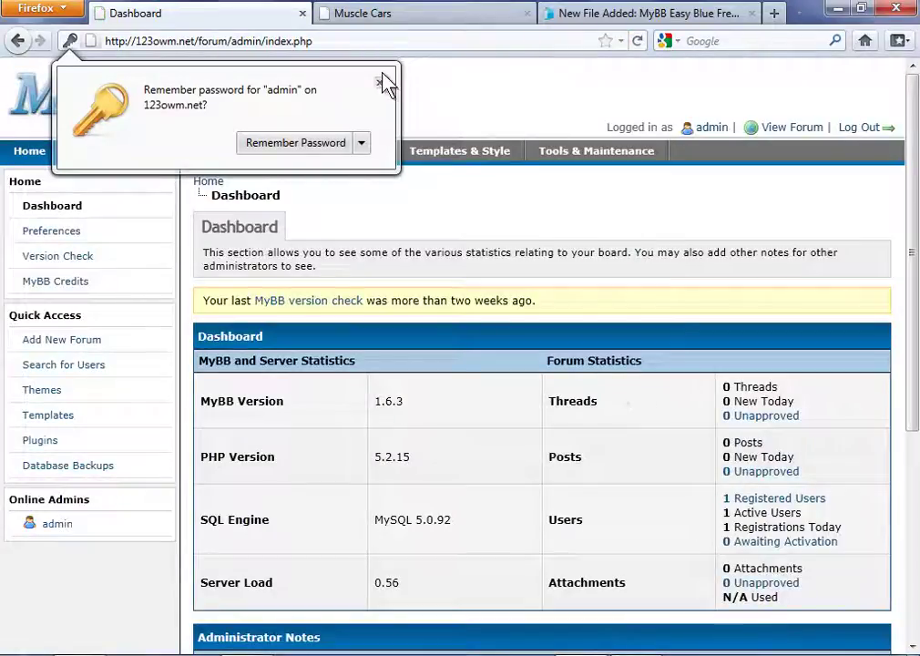
{"action": "left_click", "coordinate": [380, 83]}
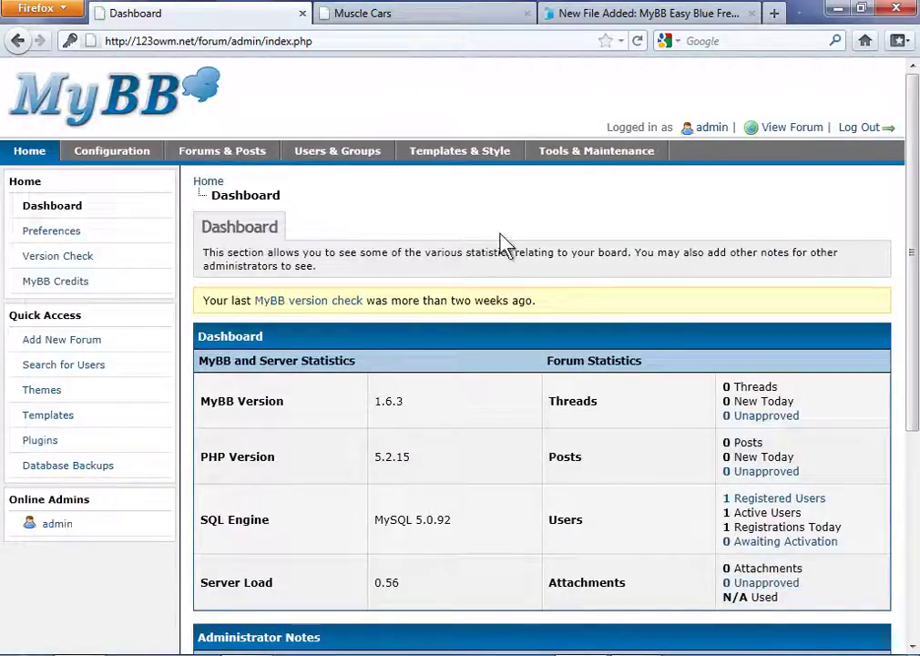
{"action": "left_click", "coordinate": [460, 157]}
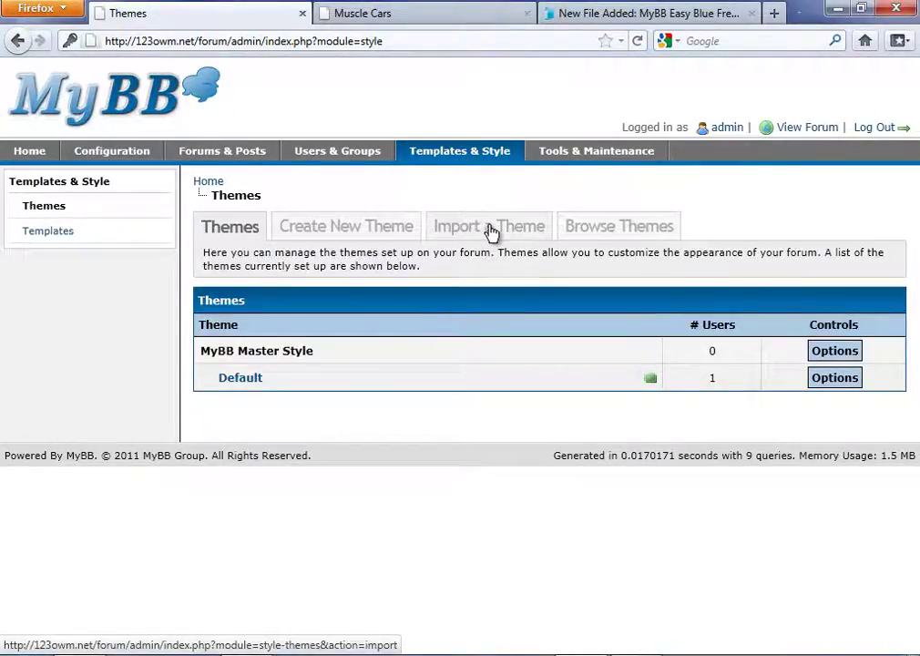
{"action": "left_click", "coordinate": [487, 232]}
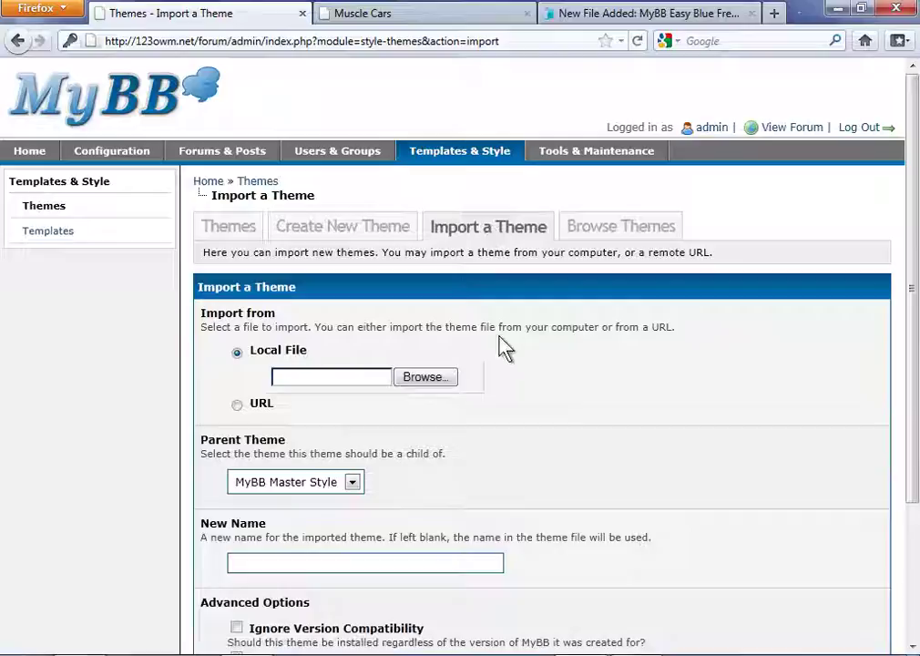
{"action": "left_click", "coordinate": [277, 366]}
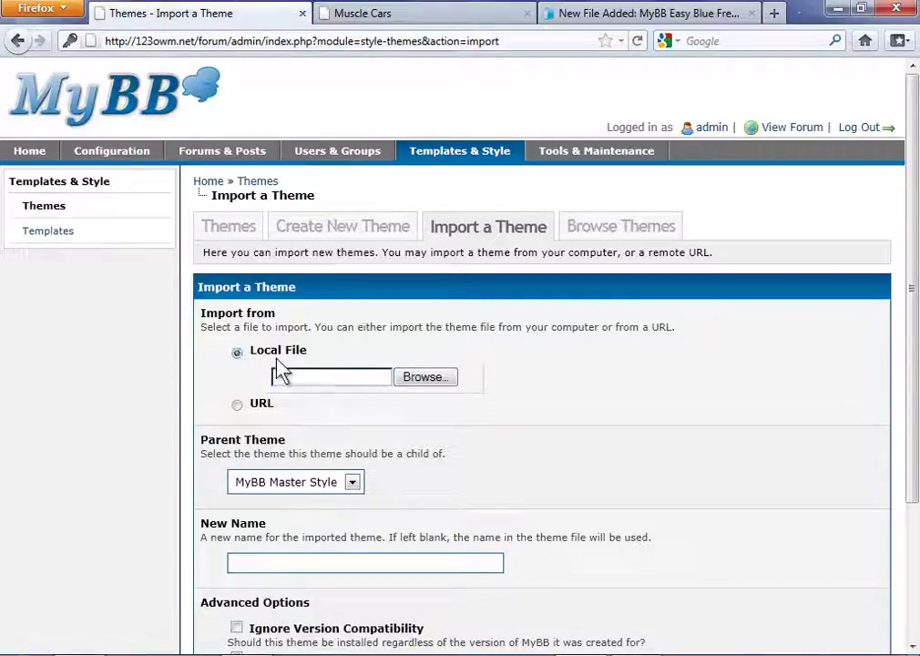
{"action": "left_click", "coordinate": [425, 377]}
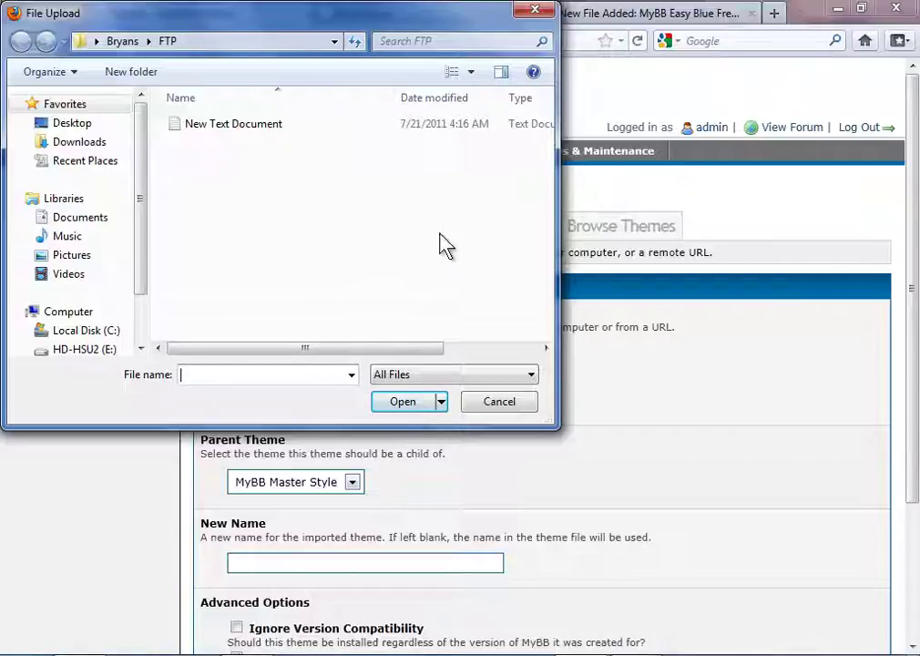
{"action": "left_click", "coordinate": [502, 408]}
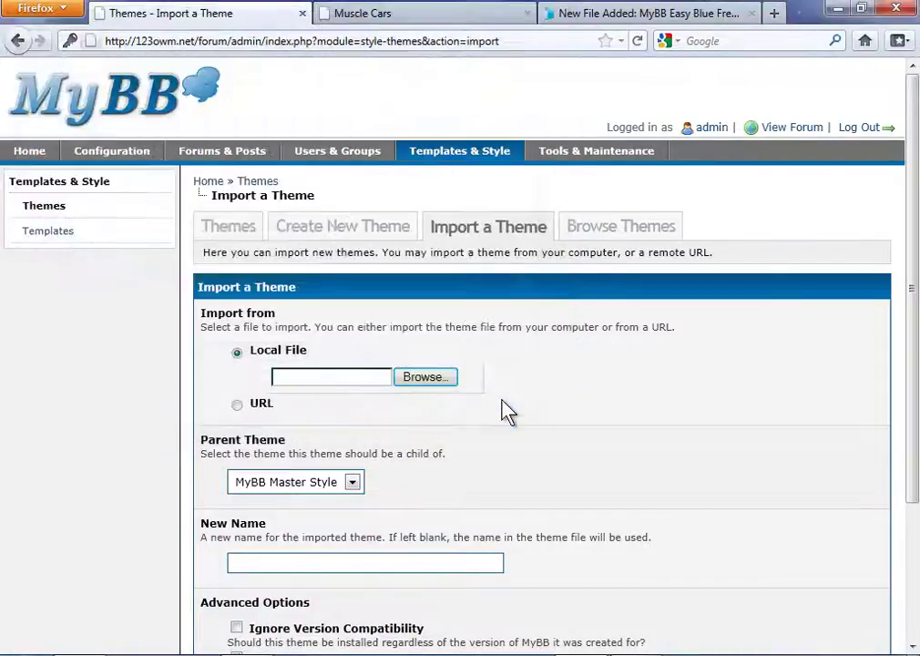
Switch to the Easy Blue theme post and open the MyBB Easy Blue Free Theme download page.
{"action": "left_click", "coordinate": [654, 16]}
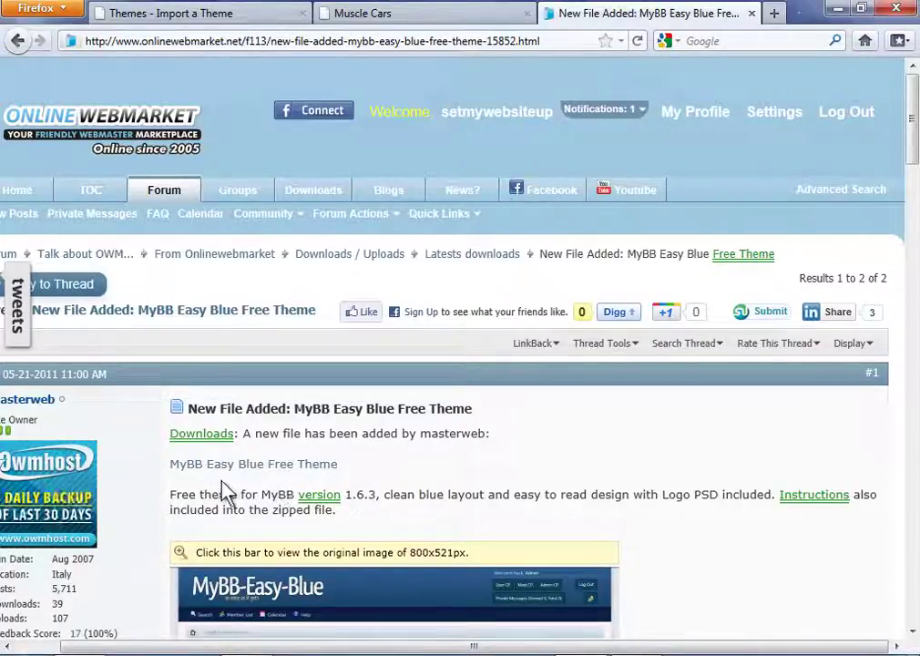
{"action": "left_click", "coordinate": [268, 465]}
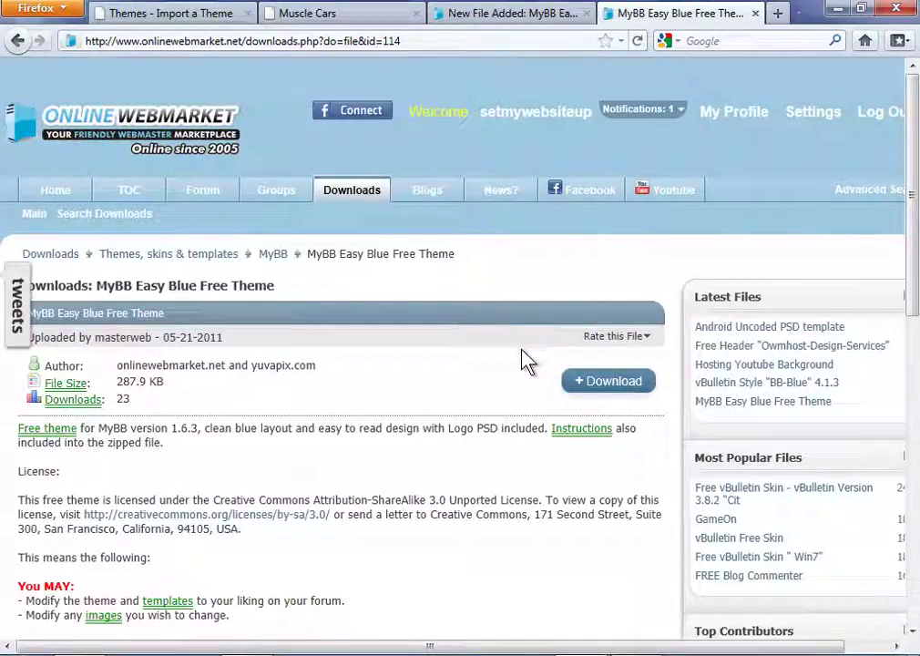
Download and save MyBB-Easy-Blue Theme(2).zip (288 KB) to disk.
{"action": "left_click", "coordinate": [611, 383]}
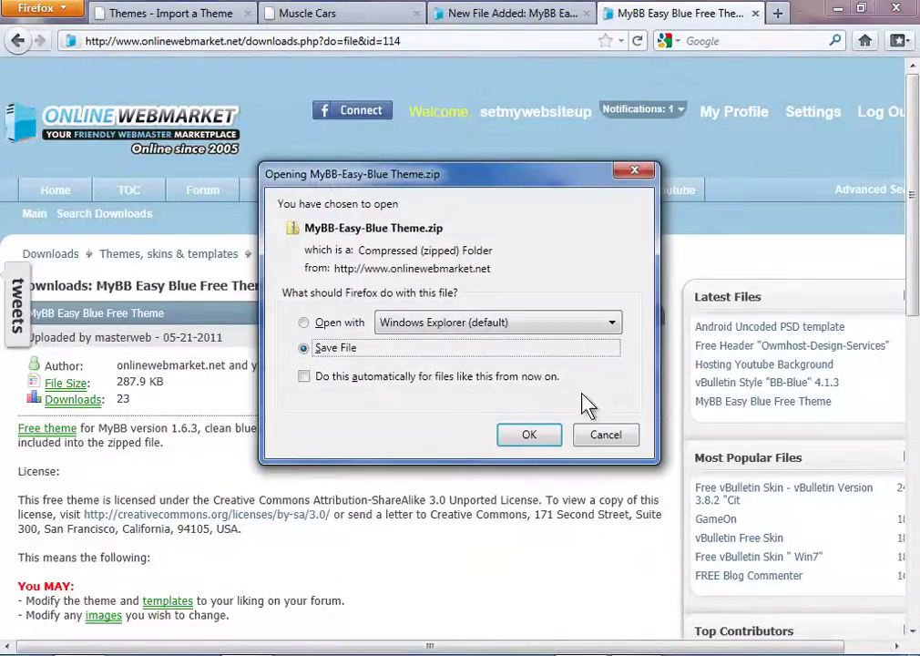
{"action": "left_click", "coordinate": [305, 349]}
{"action": "left_click", "coordinate": [529, 436]}
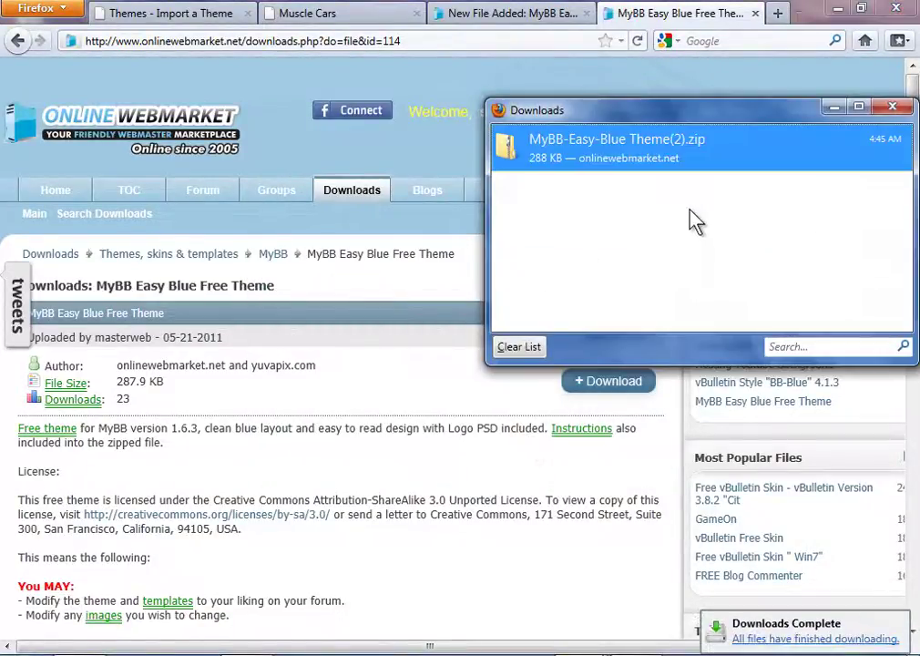
{"action": "left_click_drag", "start_coordinate": [634, 116], "coordinate": [635, 65]}
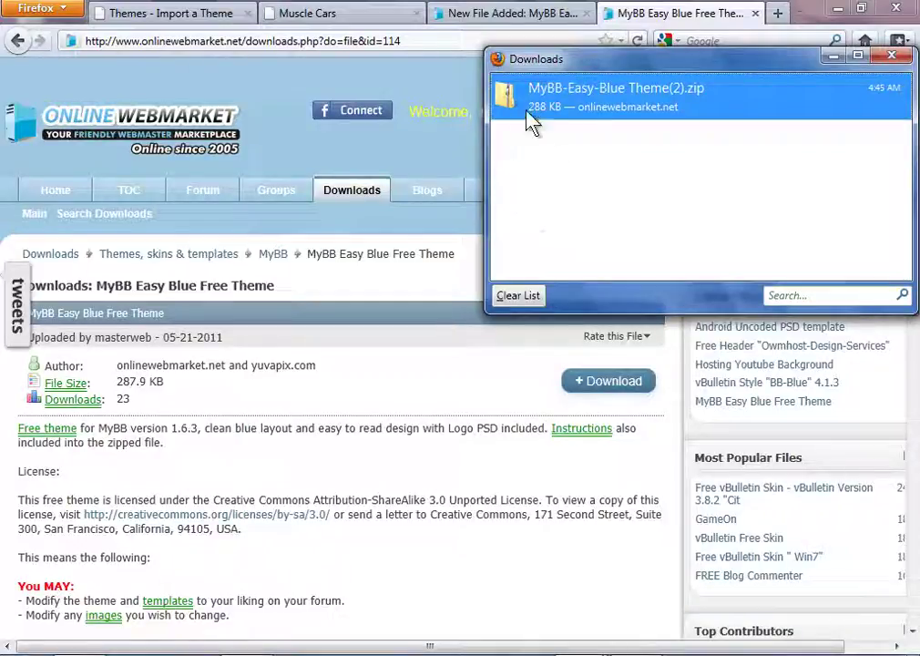
From the theme upload file chooser, copy MyBB-Easy-Blue Theme(2).zip from Downloads into the FTP folder.
{"action": "left_click", "coordinate": [166, 21]}
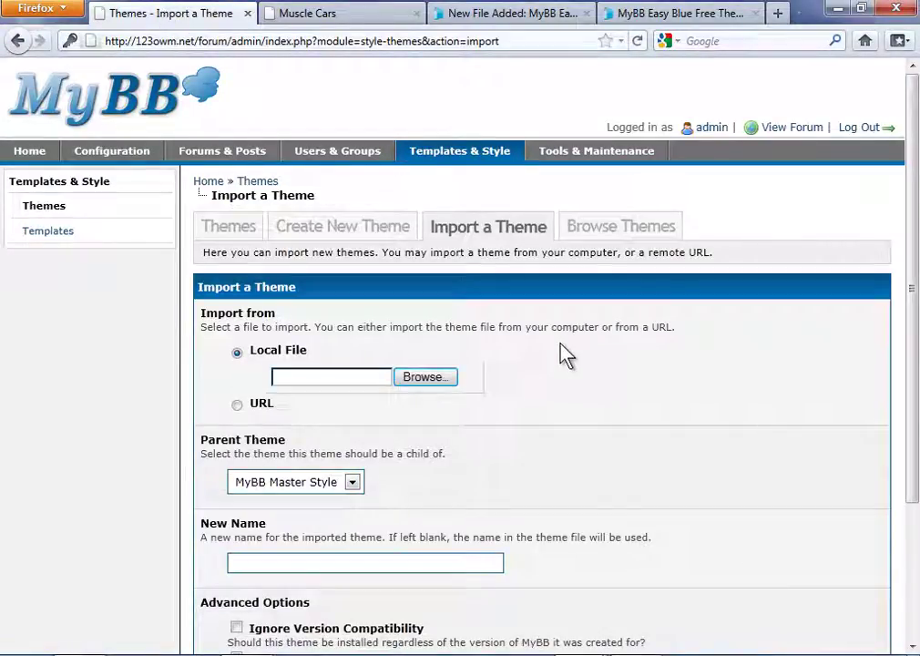
{"action": "left_click", "coordinate": [424, 377]}
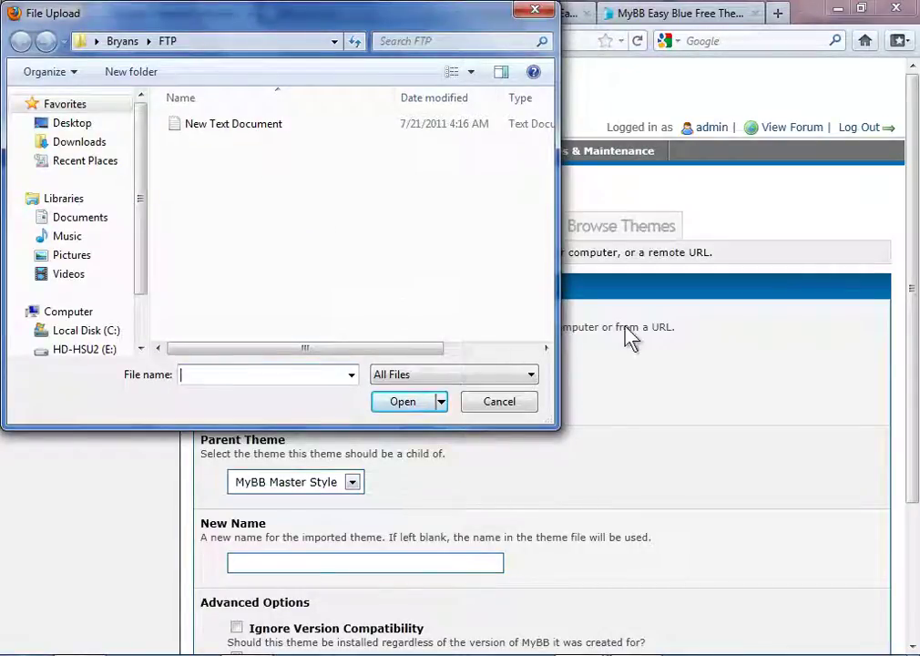
{"action": "mouse_move", "coordinate": [580, 653]}
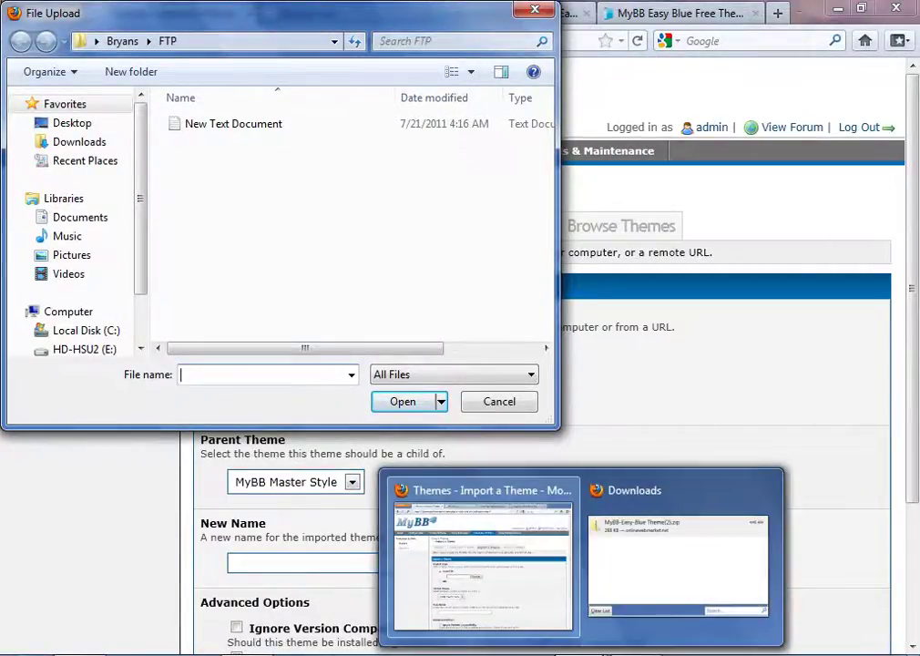
{"action": "left_click", "coordinate": [661, 571]}
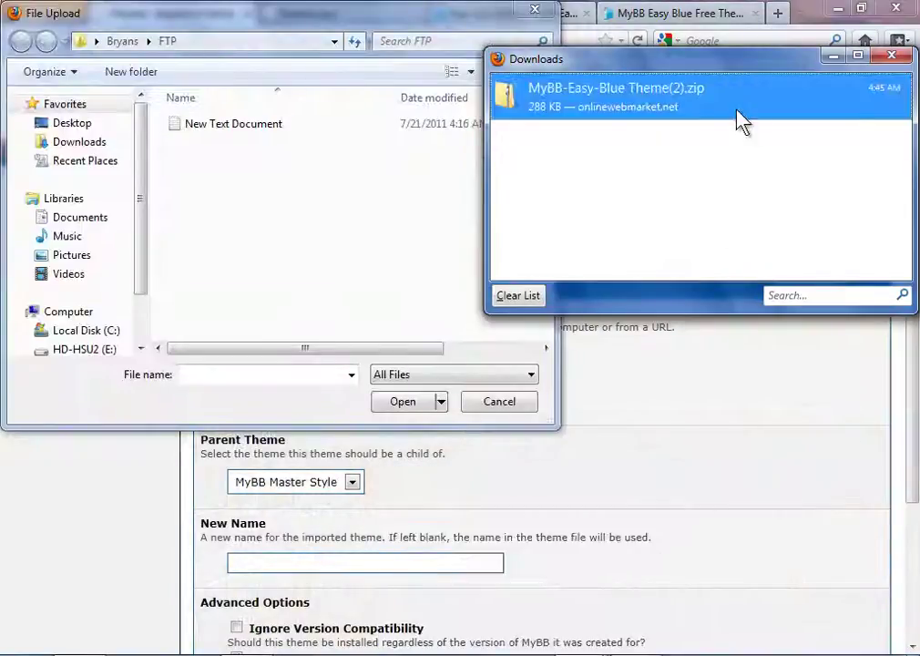
{"action": "left_click_drag", "start_coordinate": [514, 103], "coordinate": [227, 244]}
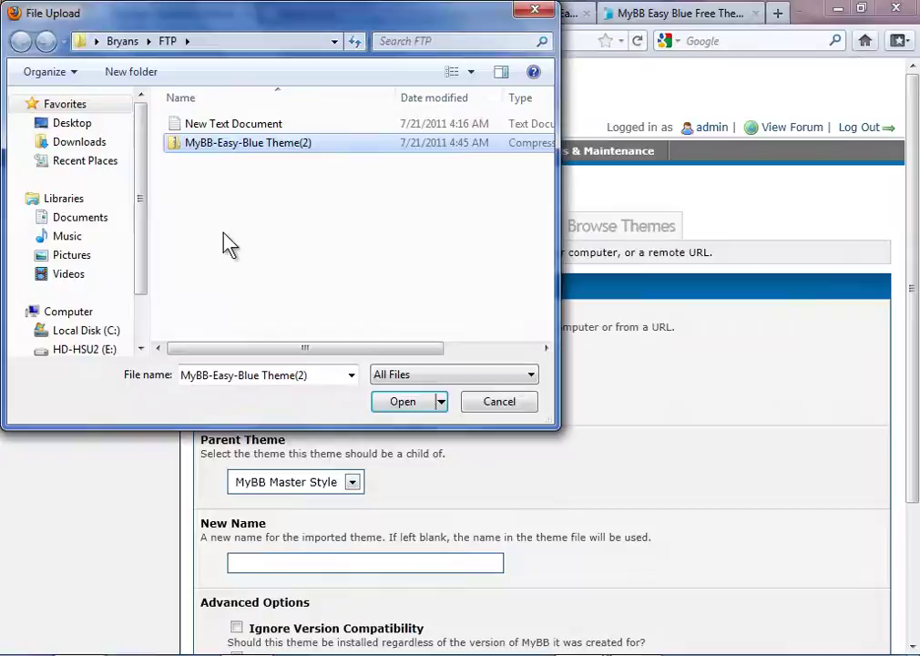
{"action": "left_click", "coordinate": [229, 242]}
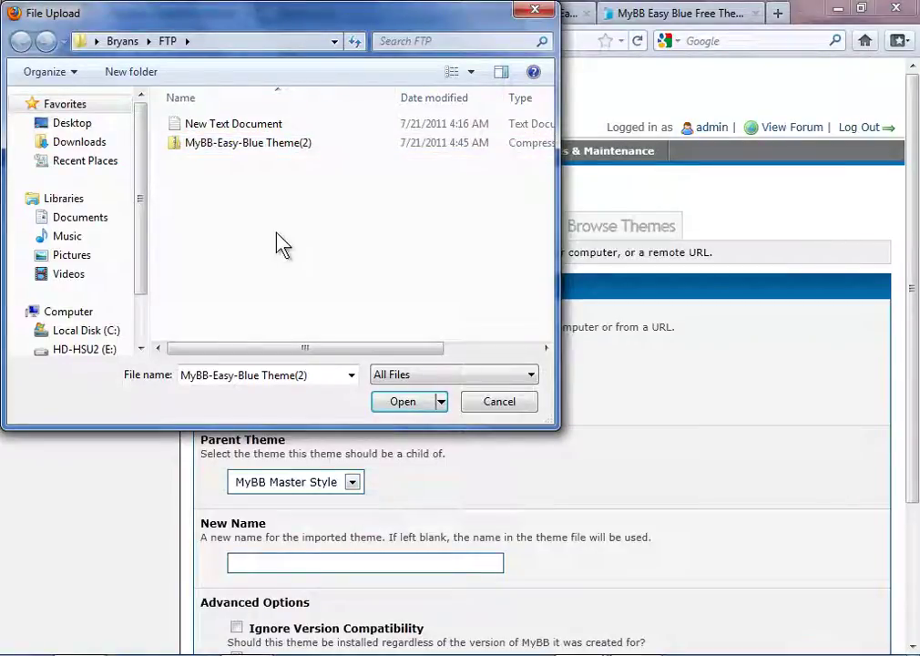
{"action": "left_click", "coordinate": [260, 149]}
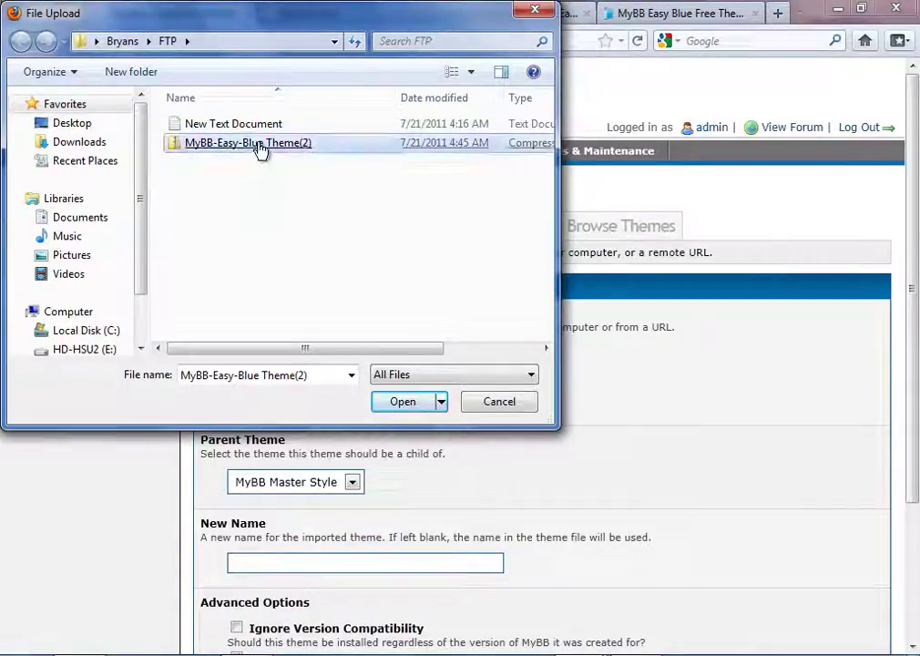
Extract the zip into a MyBB-Easy-Blue Theme(2) folder inside FTP, then cancel the file chooser.
{"action": "right_click", "coordinate": [262, 149]}
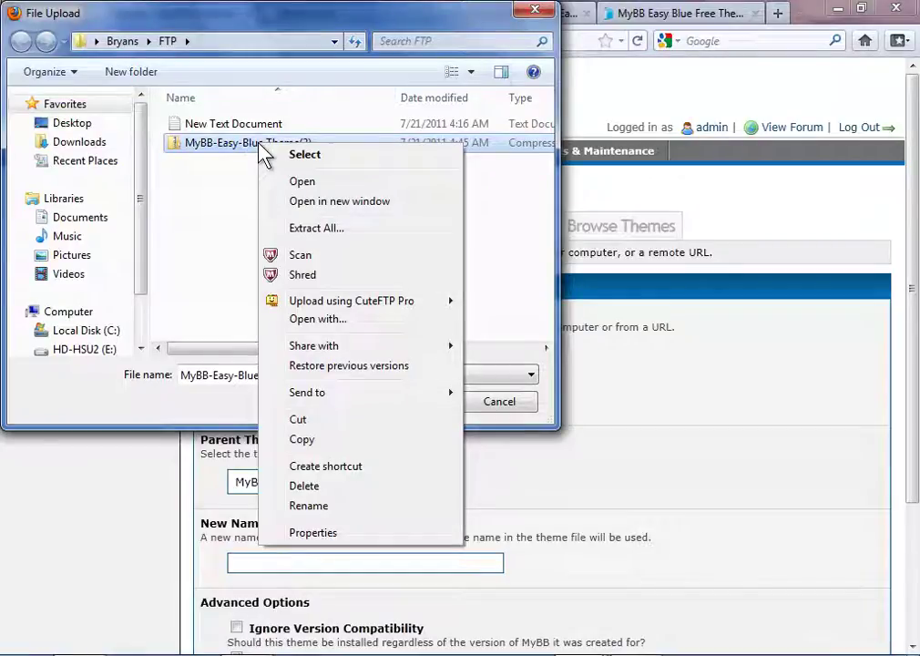
{"action": "left_click", "coordinate": [341, 228]}
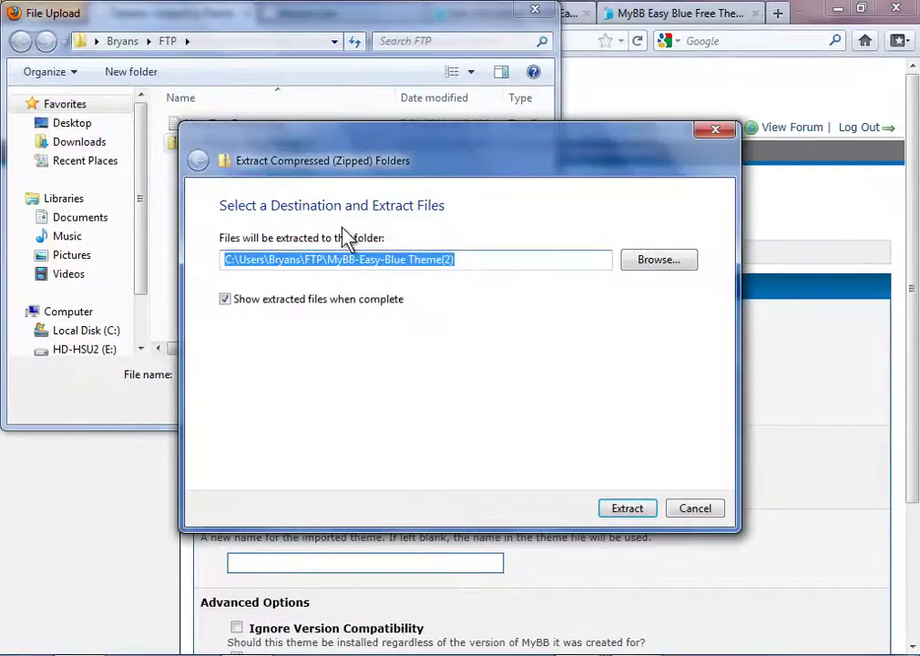
{"action": "left_click", "coordinate": [636, 511]}
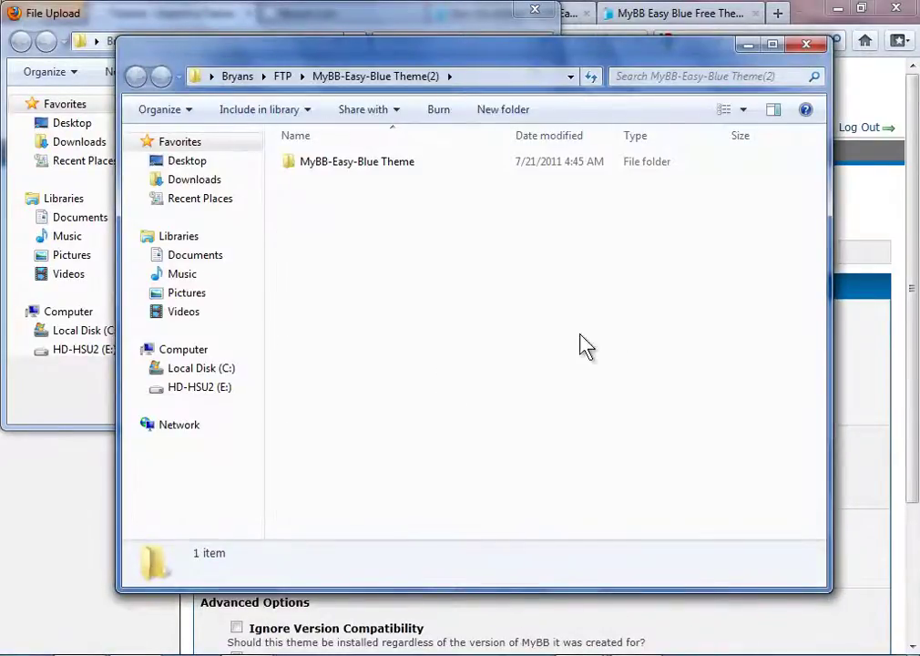
{"action": "left_click", "coordinate": [807, 45]}
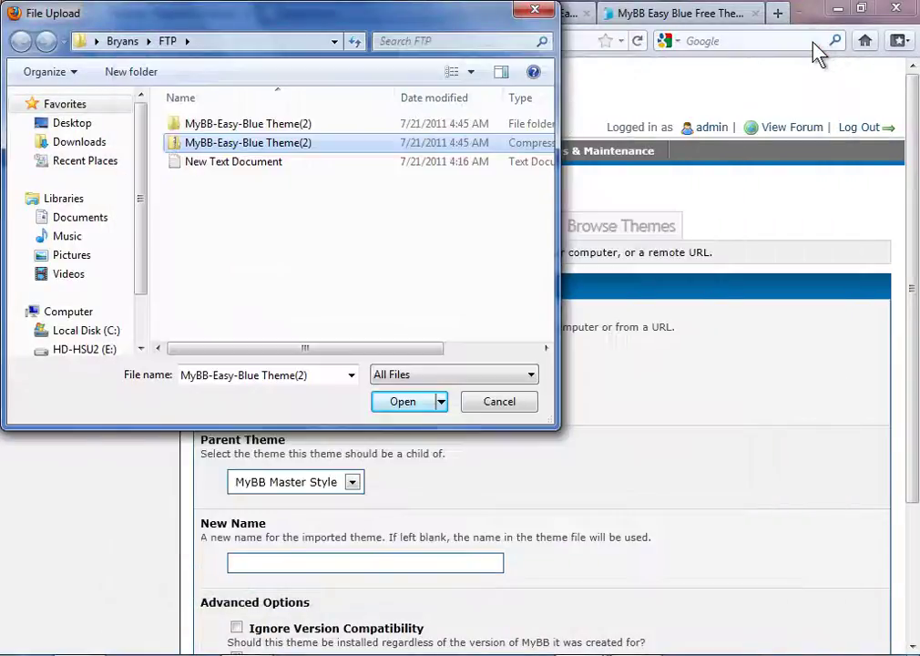
{"action": "left_click", "coordinate": [500, 403]}
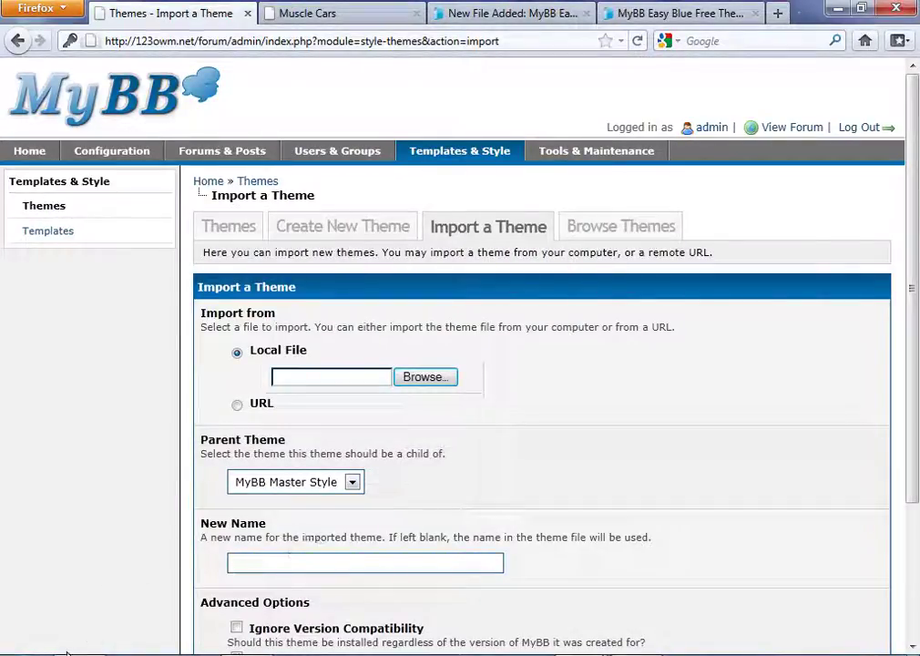
Launch CuteFTP 8 Professional and connect to the 123OWM.NET site.
{"action": "key", "text": "super"}
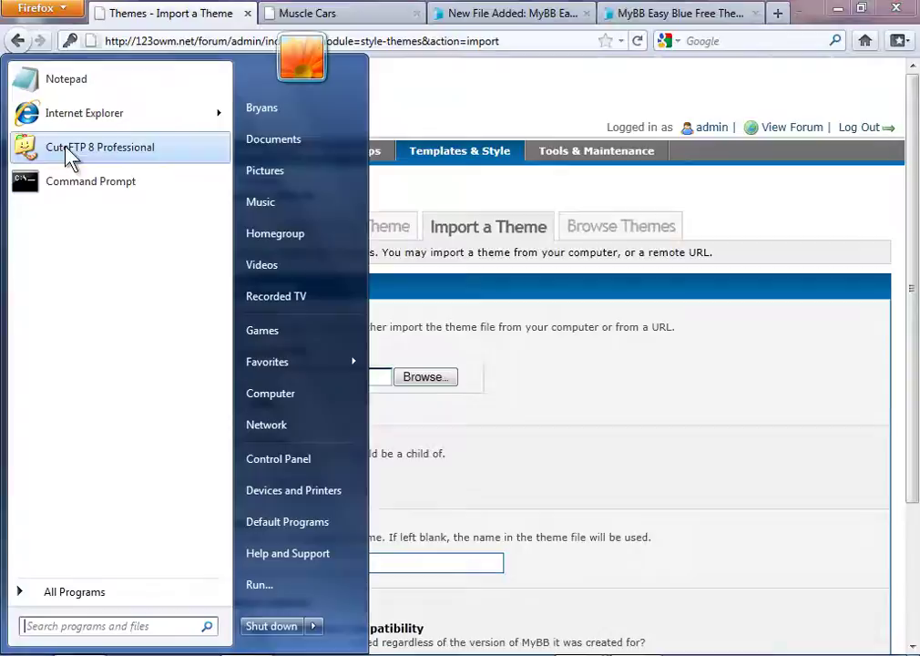
{"action": "left_click", "coordinate": [64, 144]}
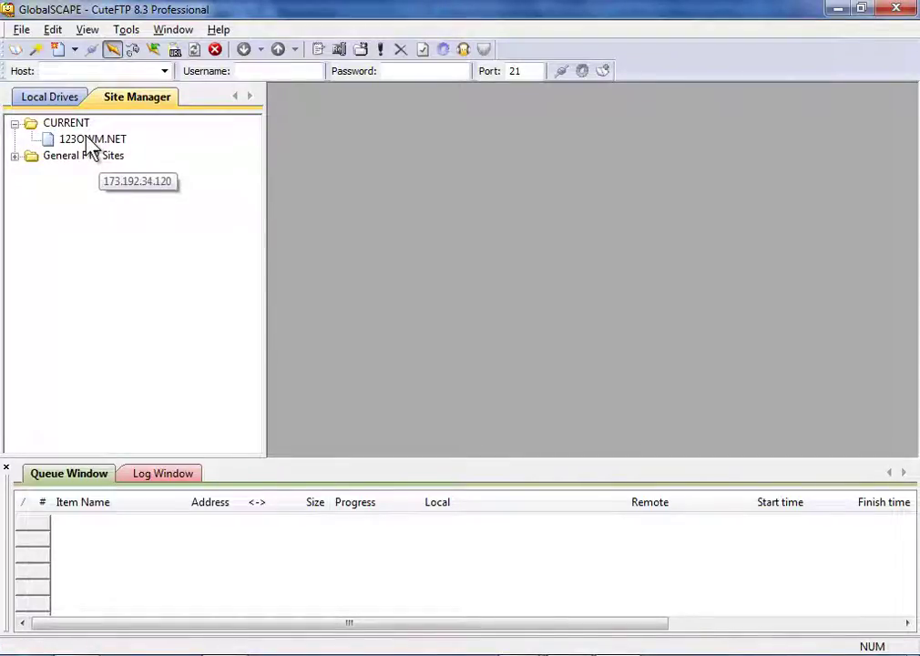
{"action": "double_click", "coordinate": [90, 142]}
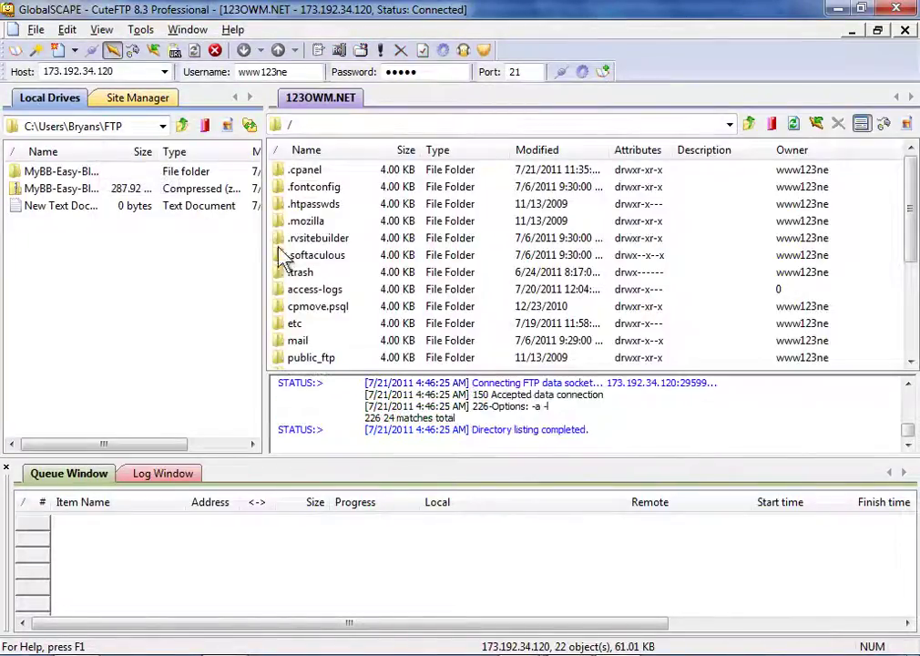
Open /public_html/forum/images on the server side.
{"action": "left_click_drag", "start_coordinate": [911, 195], "coordinate": [910, 236]}
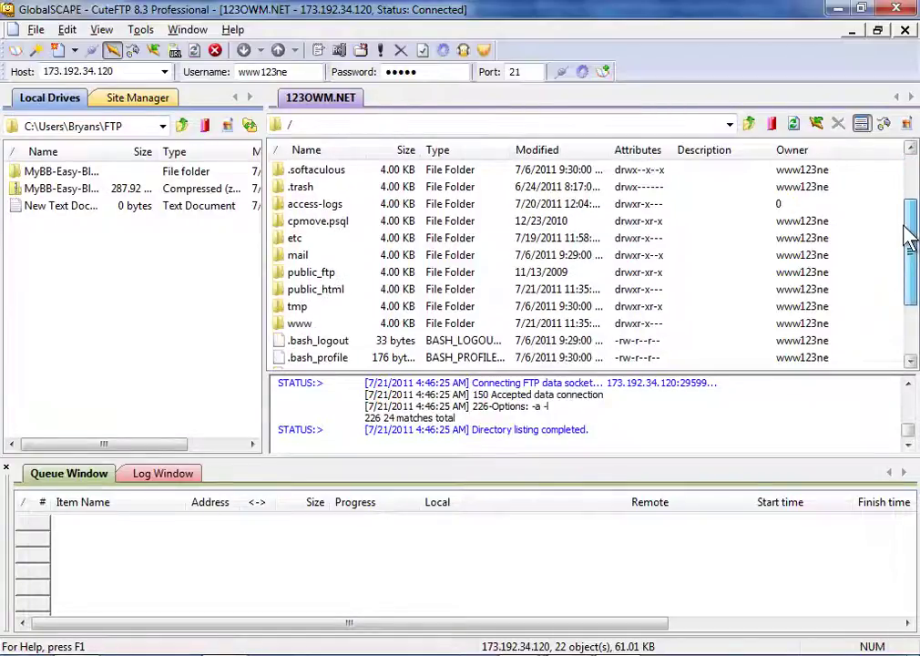
{"action": "double_click", "coordinate": [305, 290]}
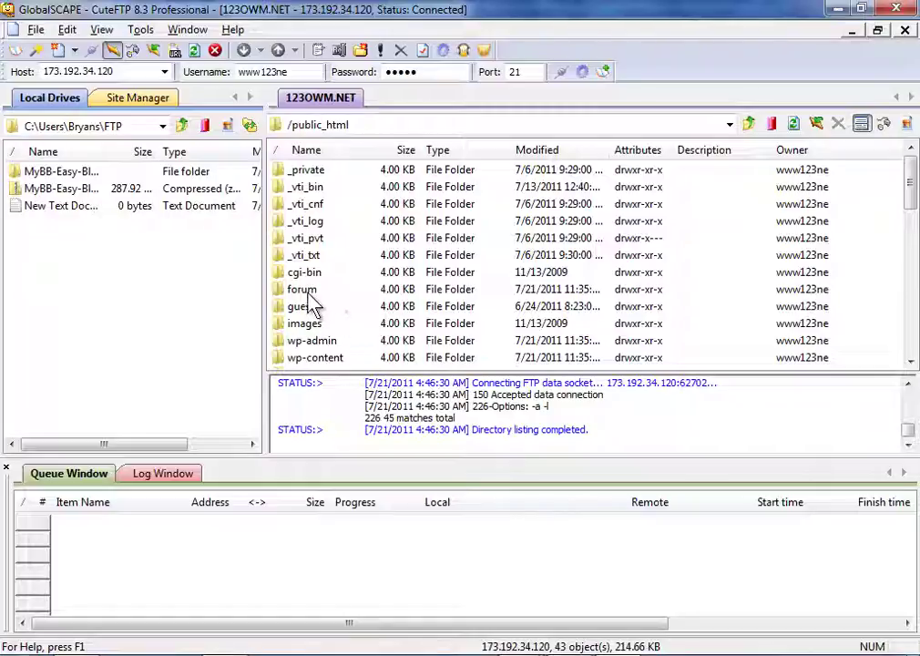
{"action": "double_click", "coordinate": [303, 289]}
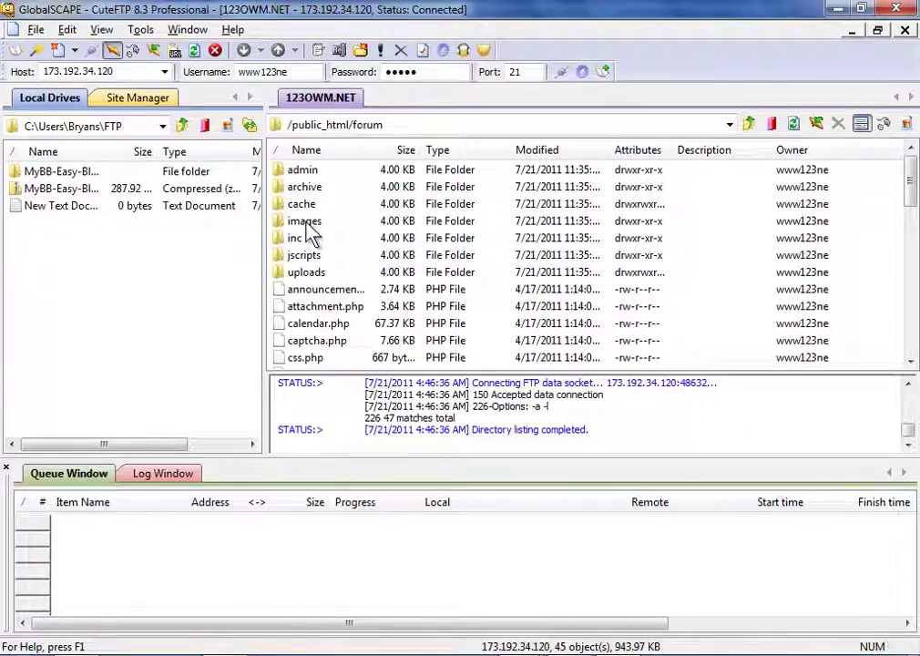
{"action": "double_click", "coordinate": [307, 224]}
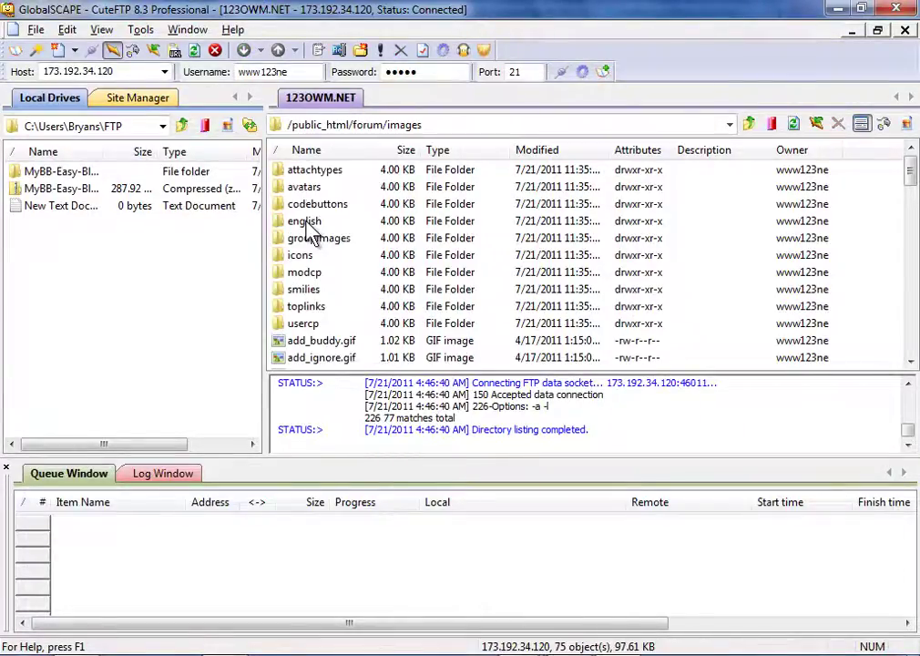
Open the extracted theme's Upload folder on the local side.
{"action": "double_click", "coordinate": [62, 175]}
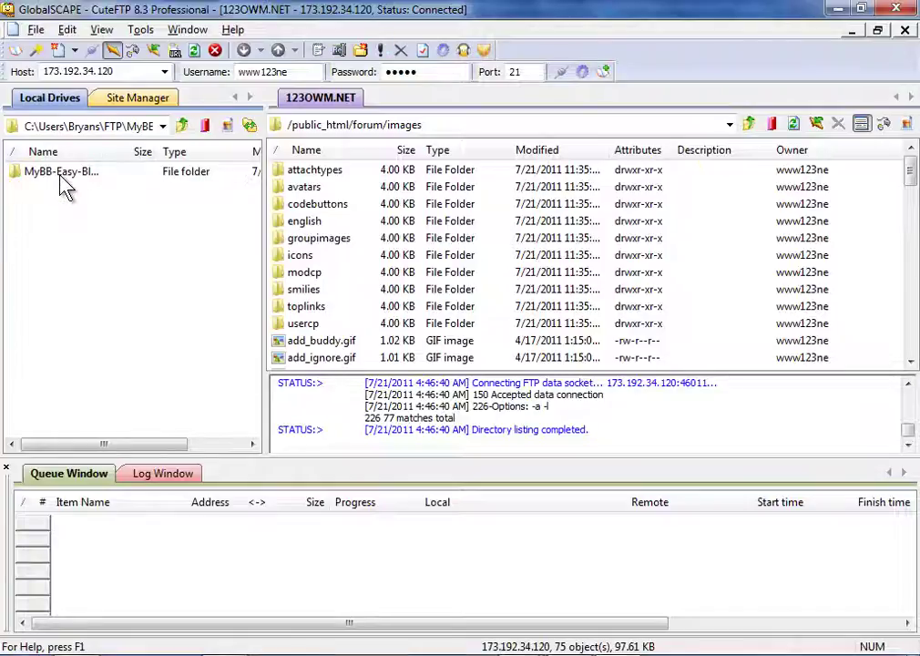
{"action": "double_click", "coordinate": [64, 175]}
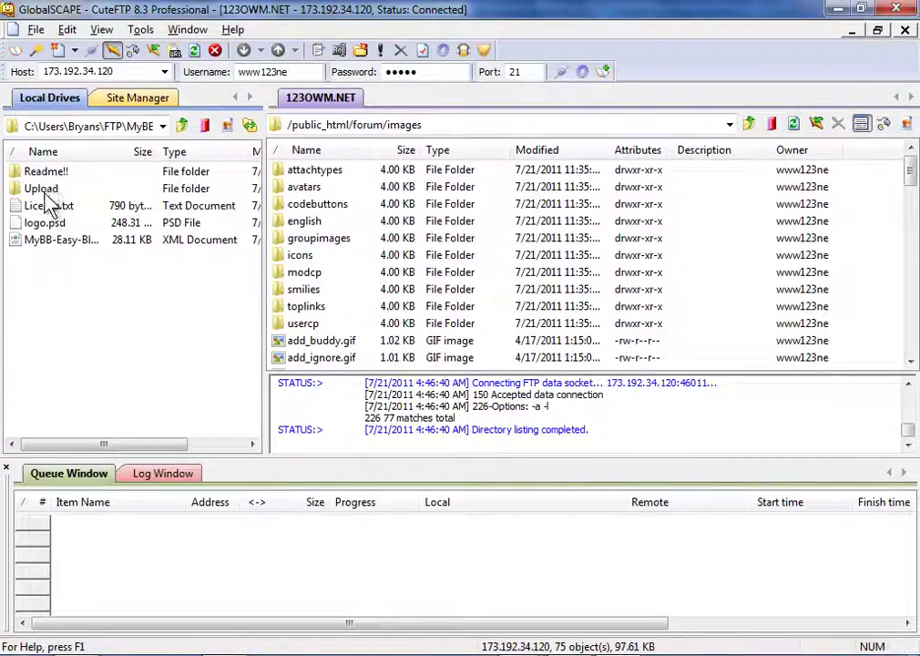
{"action": "double_click", "coordinate": [45, 193]}
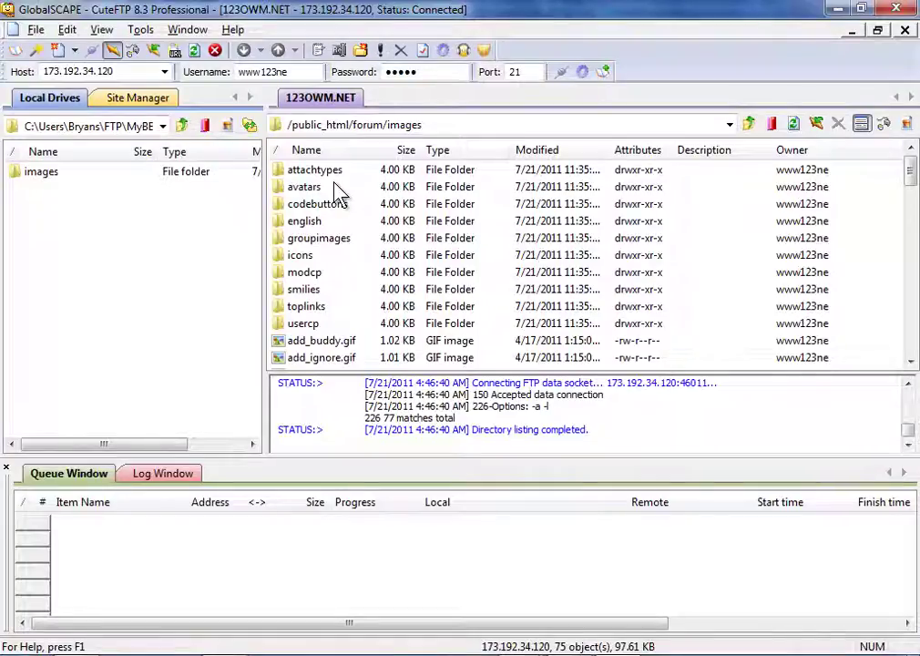
Upload the local owm image folder into /public_html/forum/images and minimize CuteFTP.
{"action": "double_click", "coordinate": [47, 182]}
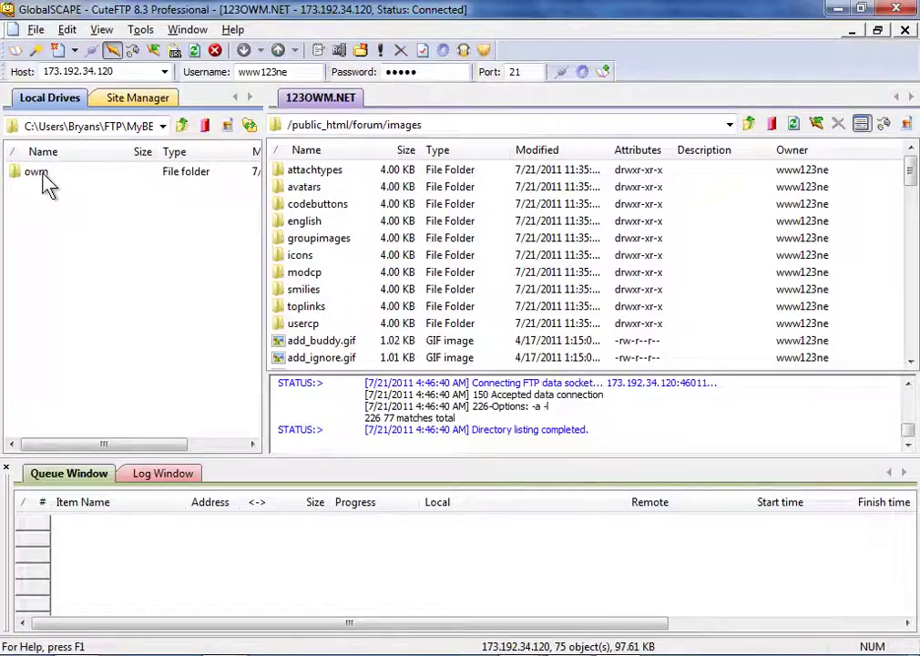
{"action": "right_click", "coordinate": [43, 175]}
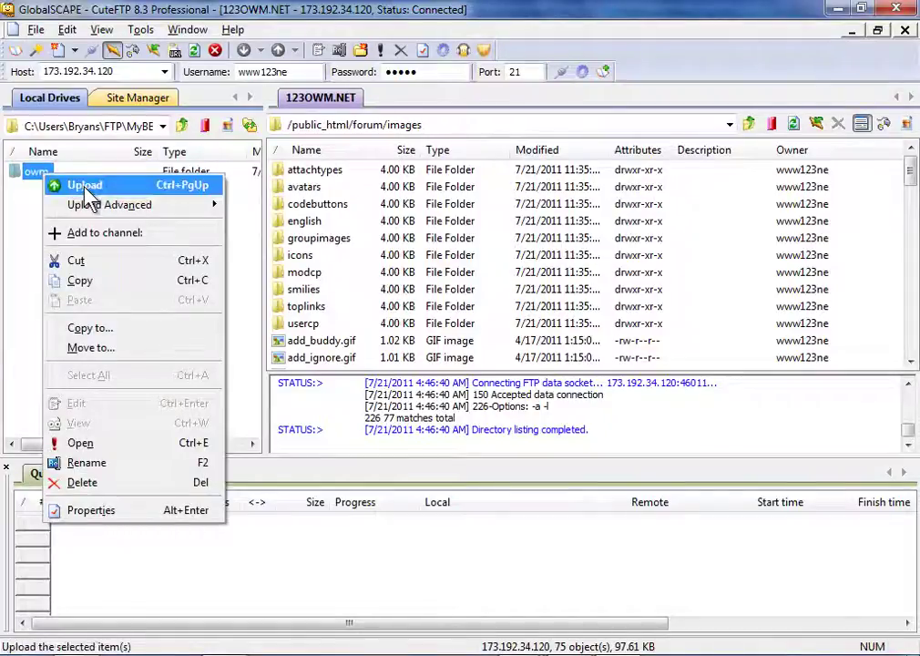
{"action": "left_click", "coordinate": [86, 187]}
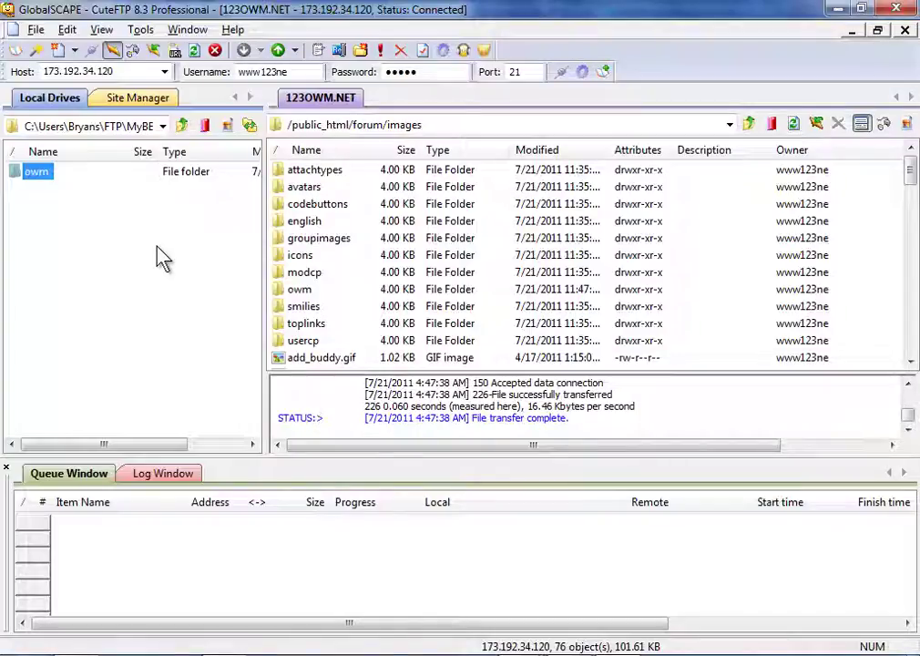
{"action": "left_click", "coordinate": [160, 258]}
{"action": "left_click", "coordinate": [837, 9]}
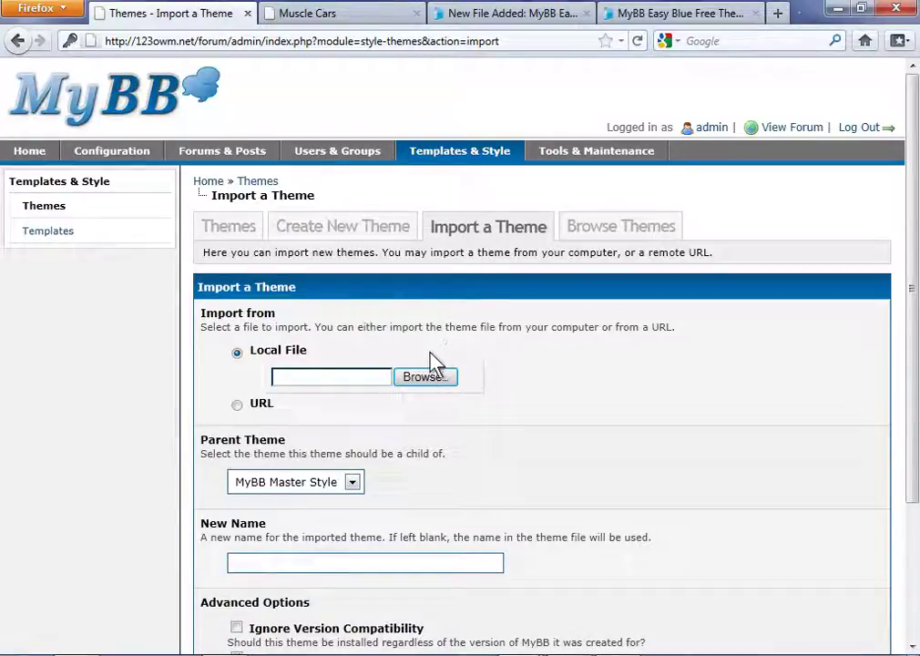
Choose the MyBB-Easy-Blue-theme file from the MyBB-Easy-Blue Theme folders and import it.
{"action": "left_click", "coordinate": [424, 386]}
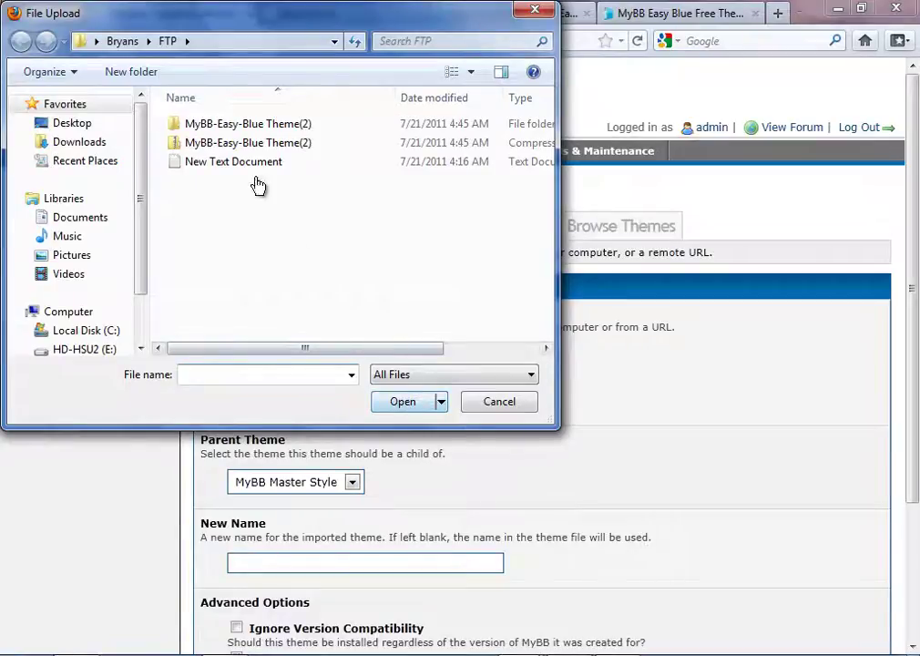
{"action": "double_click", "coordinate": [262, 126]}
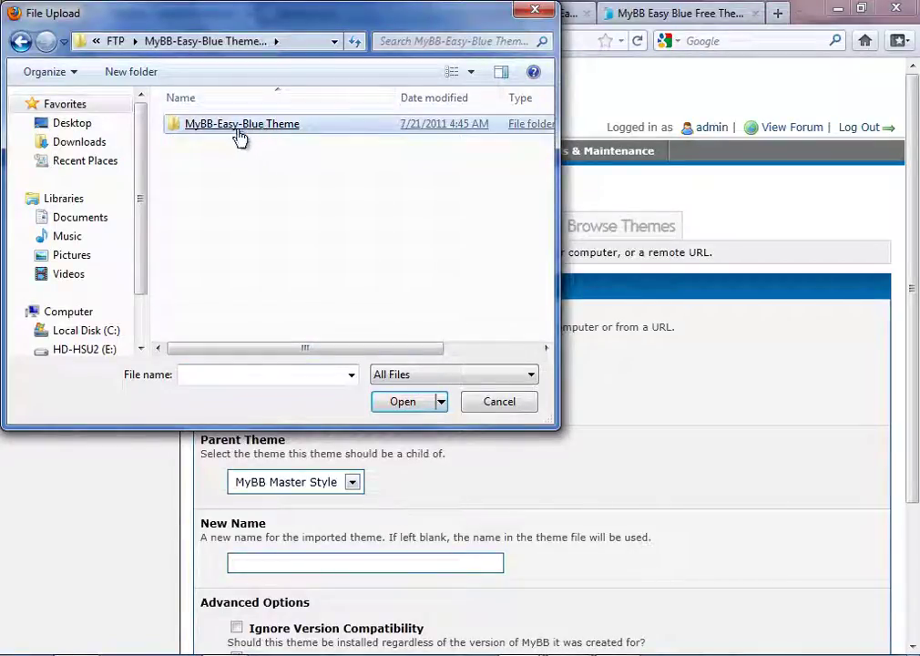
{"action": "double_click", "coordinate": [239, 130]}
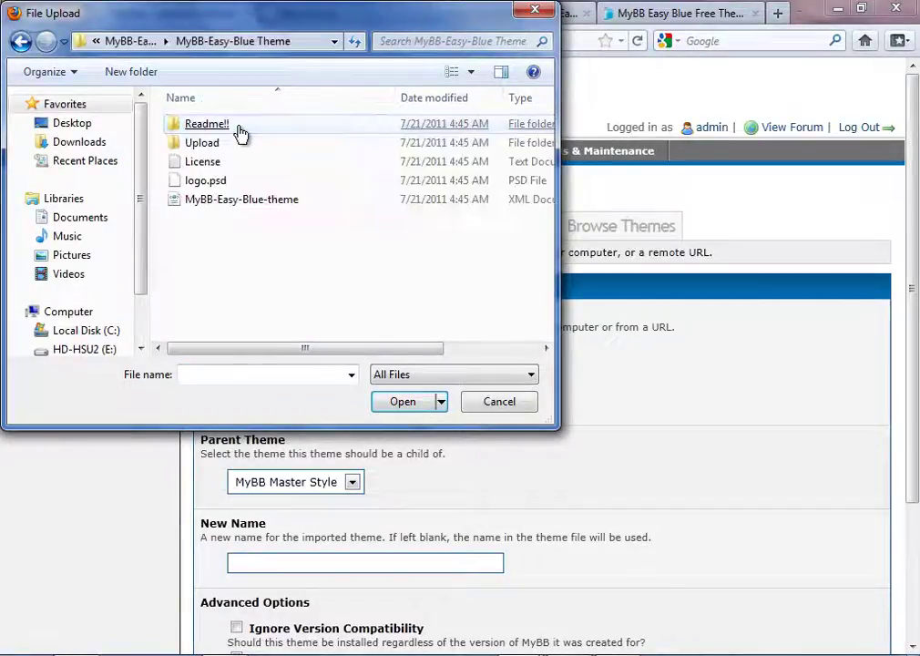
{"action": "left_click", "coordinate": [249, 204]}
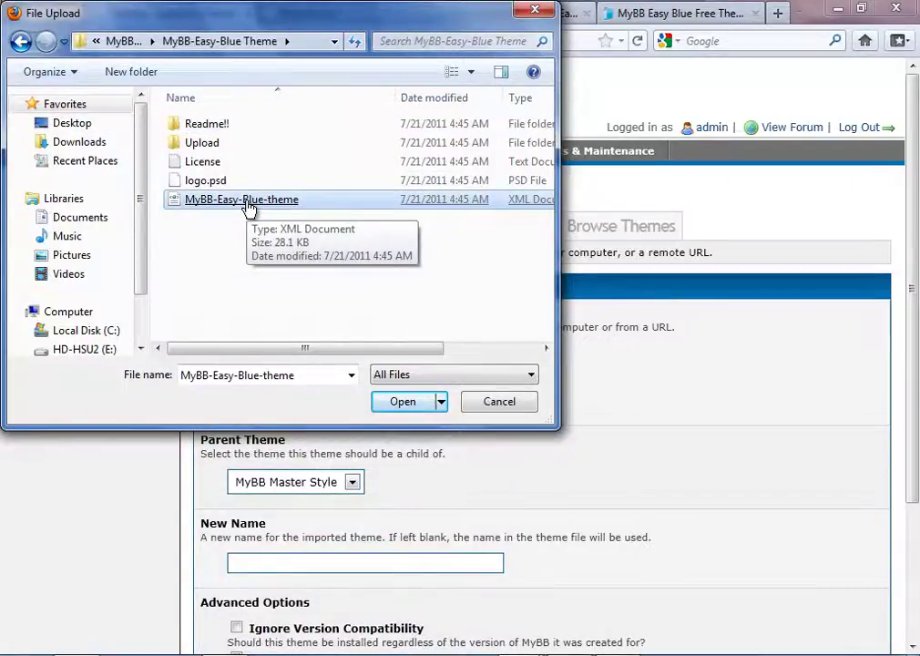
{"action": "double_click", "coordinate": [246, 201]}
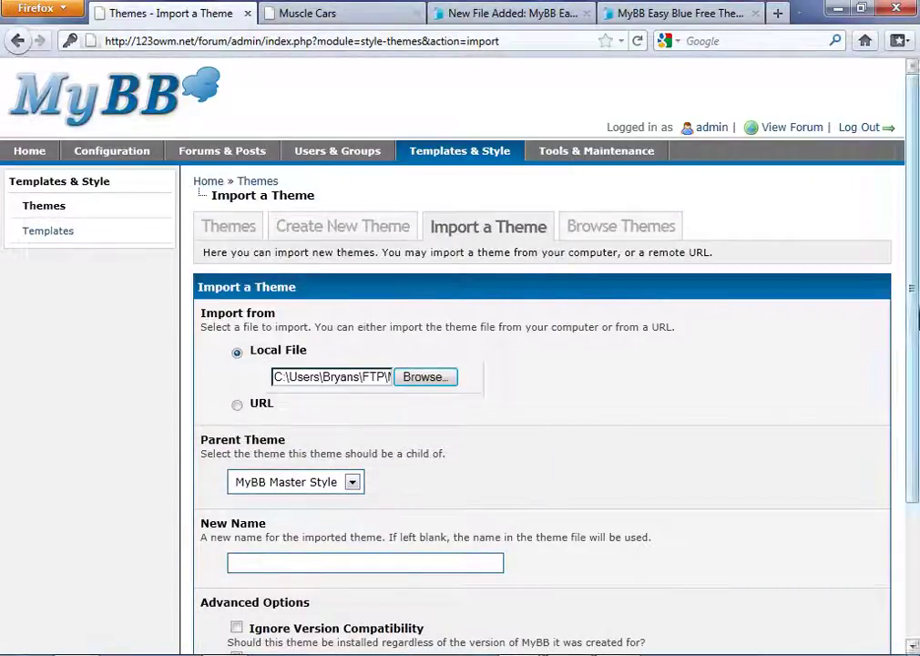
{"action": "left_click_drag", "start_coordinate": [913, 288], "coordinate": [917, 519]}
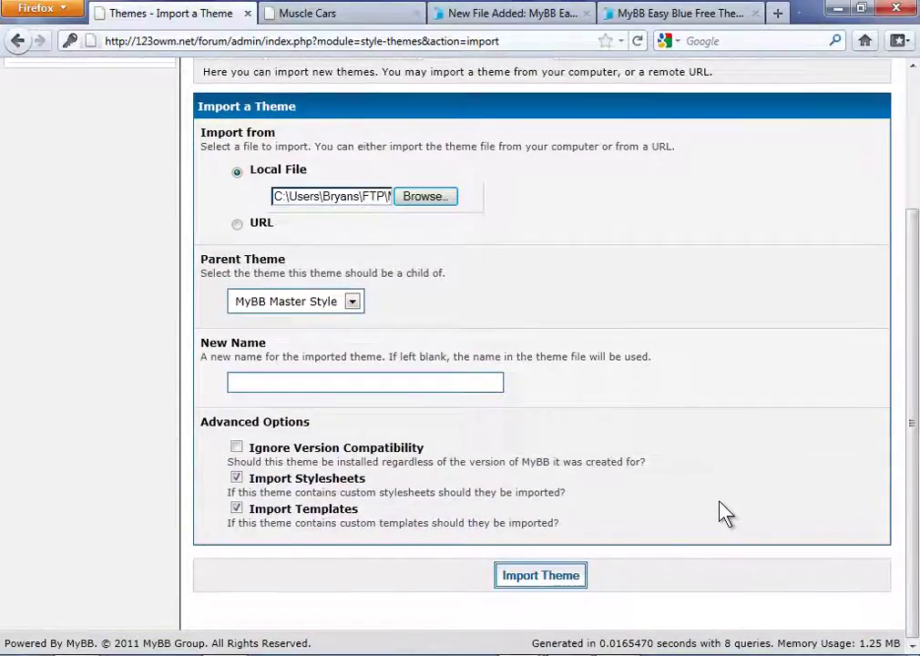
{"action": "left_click", "coordinate": [545, 579]}
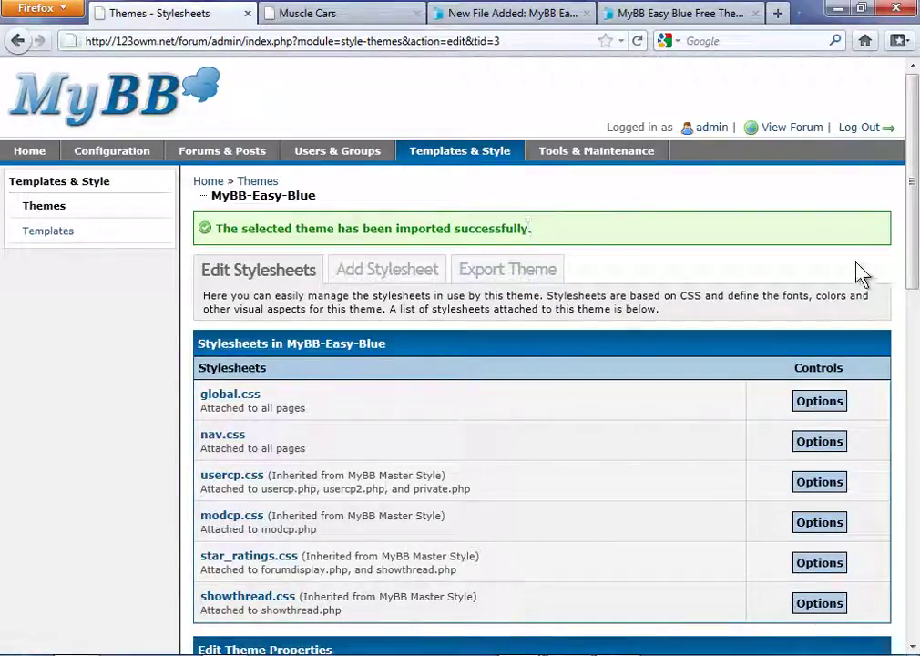
Save the MyBB-Easy-Blue theme properties with images/owm as image directory and images/owm/logo.png as logo.
{"action": "scroll", "coordinate": [912, 273], "scroll_direction": "down", "scroll_amount": 5}
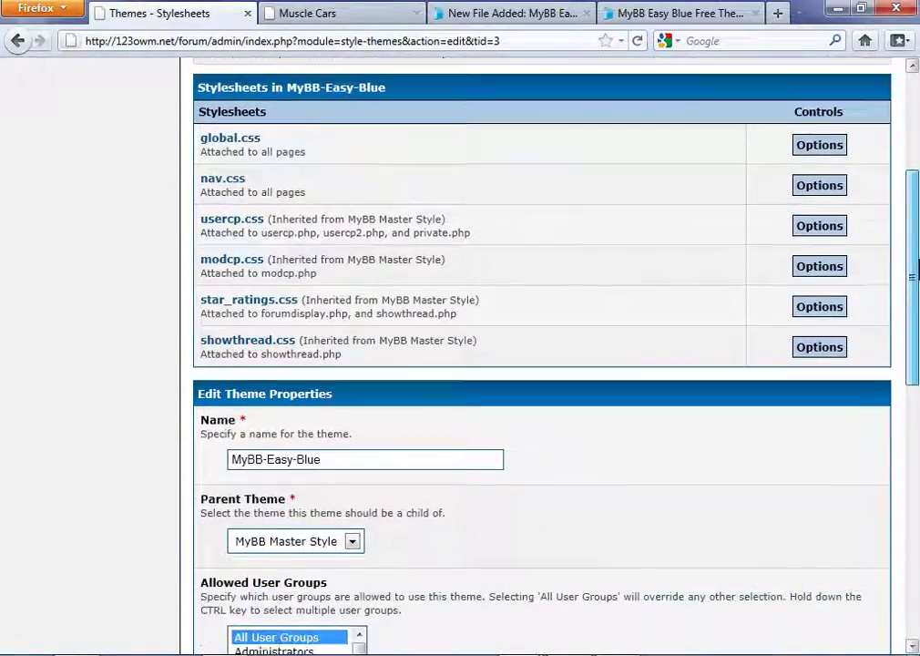
{"action": "left_click_drag", "start_coordinate": [912, 274], "coordinate": [911, 529]}
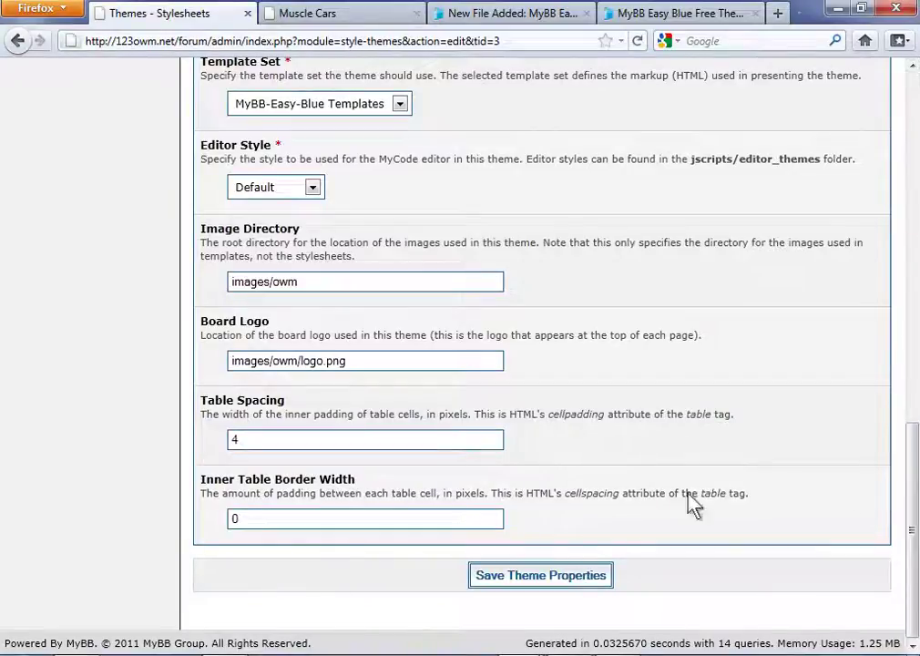
{"action": "left_click", "coordinate": [547, 577]}
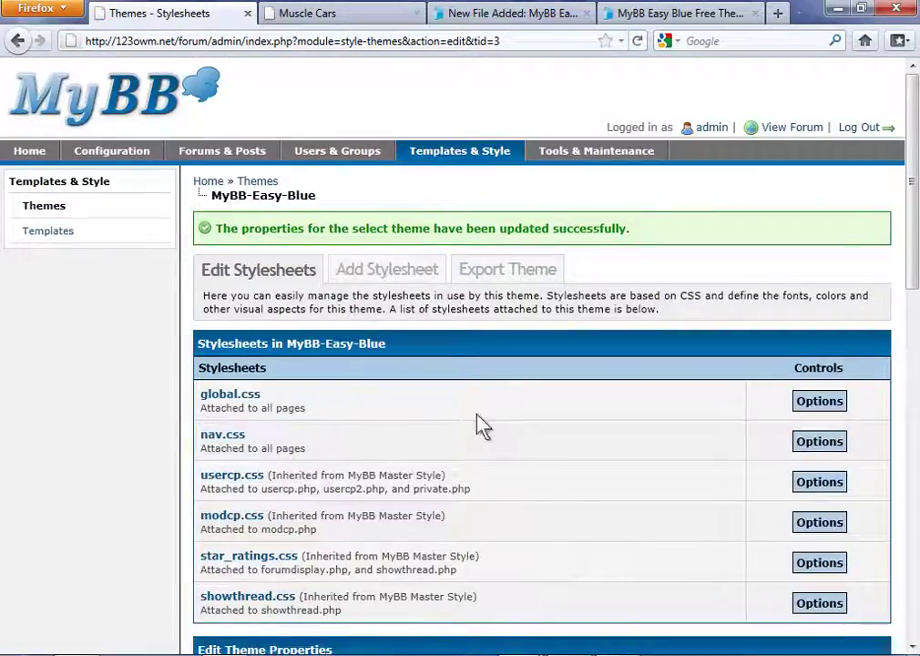
List the installed themes, showing MyBB-Easy-Blue under MyBB Master Style beside Default, after glancing at the forum.
{"action": "left_click", "coordinate": [50, 213]}
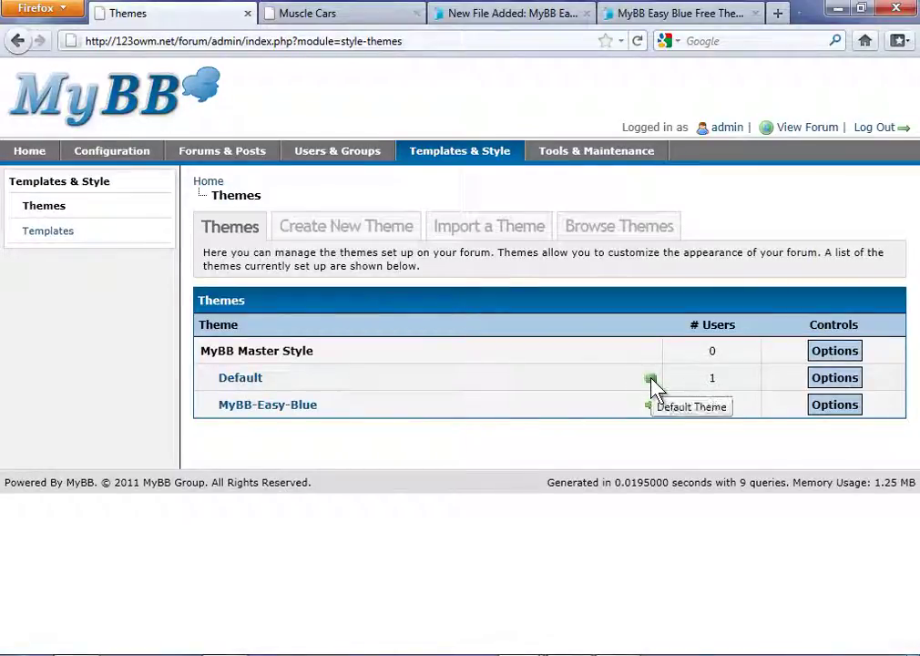
{"action": "left_click", "coordinate": [340, 15]}
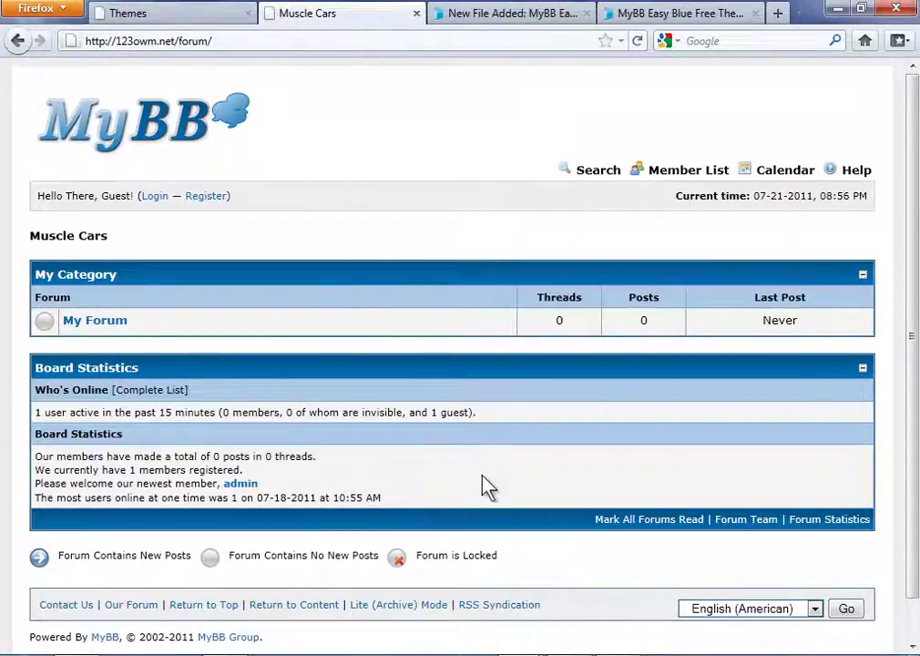
{"action": "left_click", "coordinate": [184, 20]}
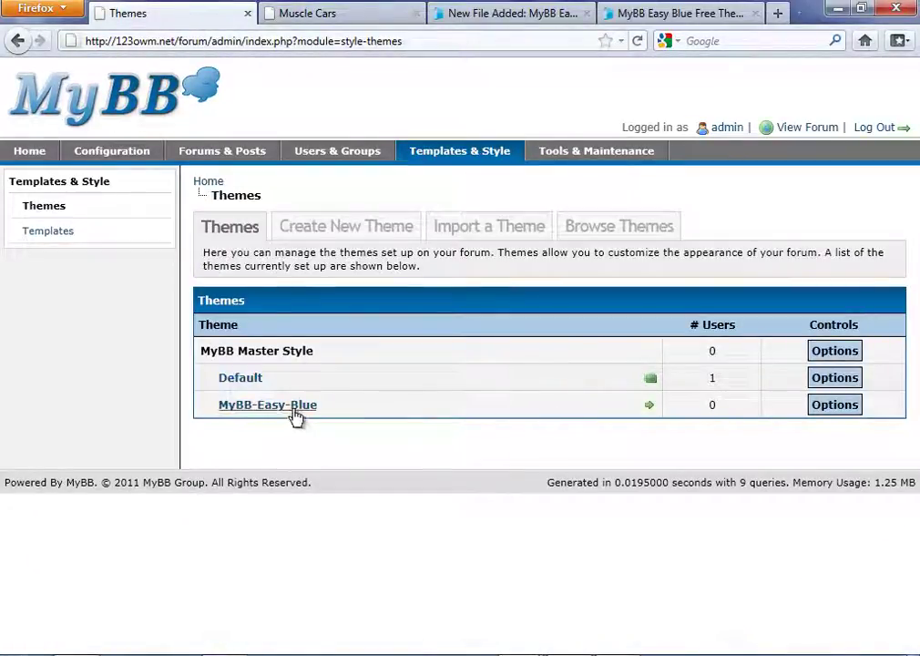
Set MyBB-Easy-Blue as the default theme and reload the forum front page to show it.
{"action": "left_click", "coordinate": [649, 407]}
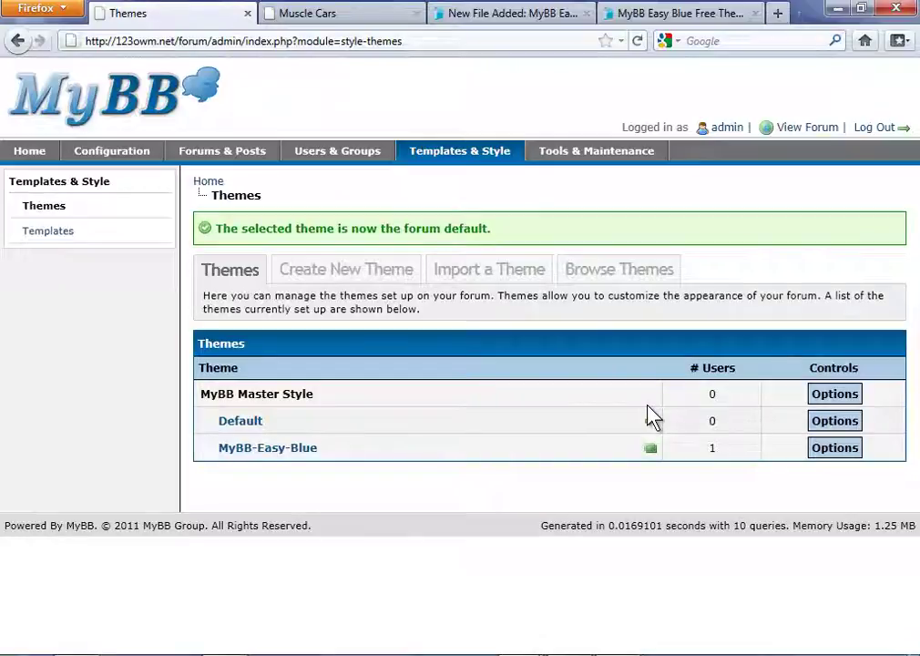
{"action": "left_click", "coordinate": [339, 13]}
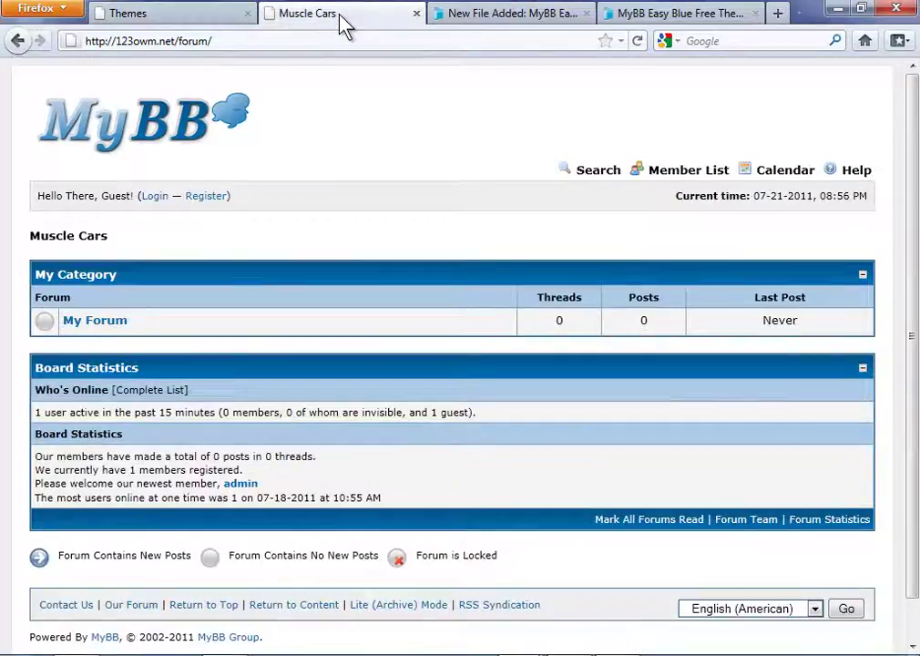
{"action": "right_click", "coordinate": [444, 224]}
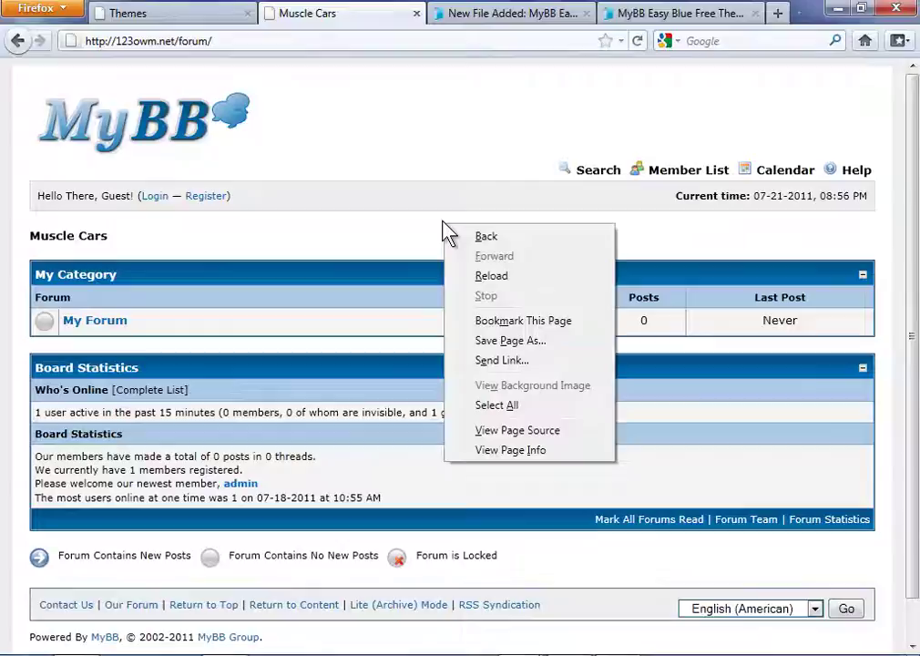
{"action": "left_click", "coordinate": [504, 275]}
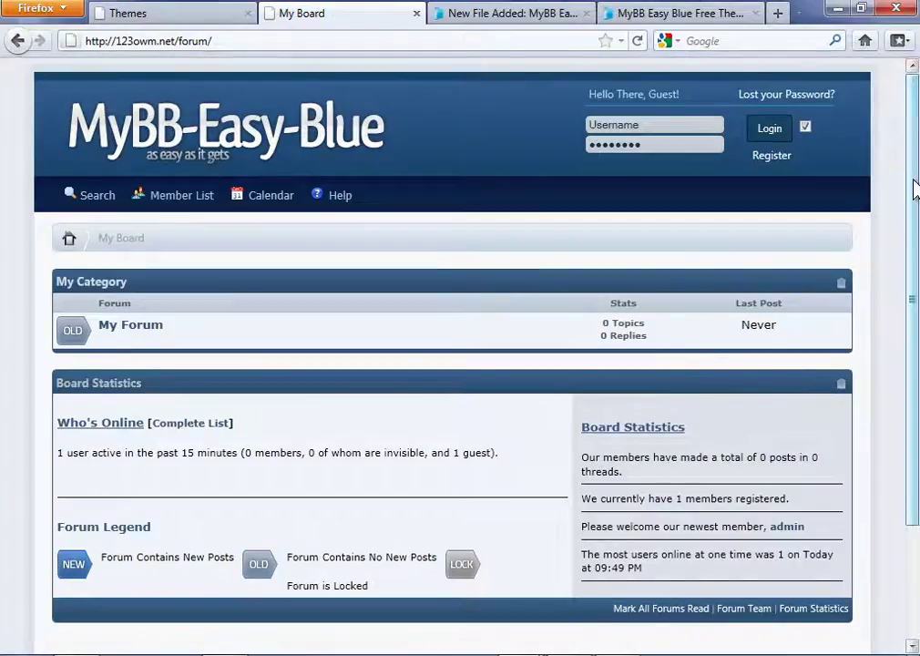
{"action": "mouse_move", "coordinate": [916, 188]}
{"action": "left_mouse_down"}
{"action": "mouse_move", "coordinate": [914, 370]}
{"action": "mouse_move", "coordinate": [917, 173]}
{"action": "left_mouse_up"}
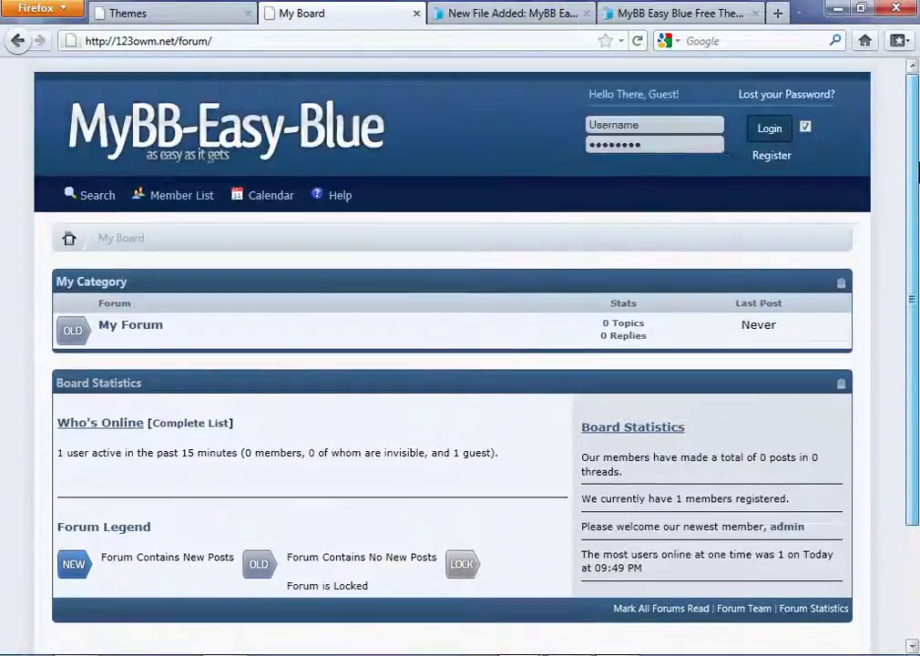